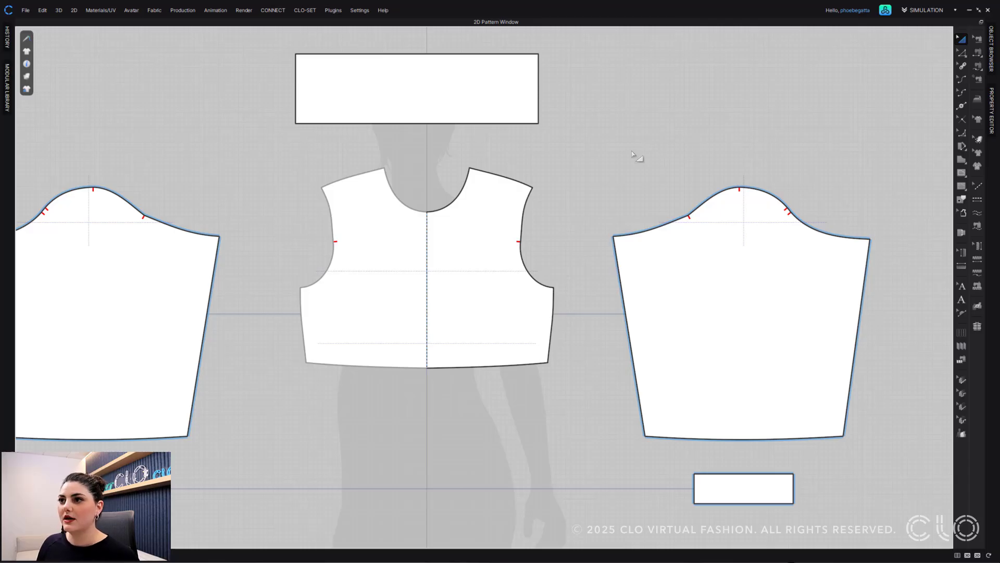
# Zoom in on the bodice armhole and the neighbouring sleeve cap in the 2D Pattern Window
pyautogui.scroll(5, 561, 208)
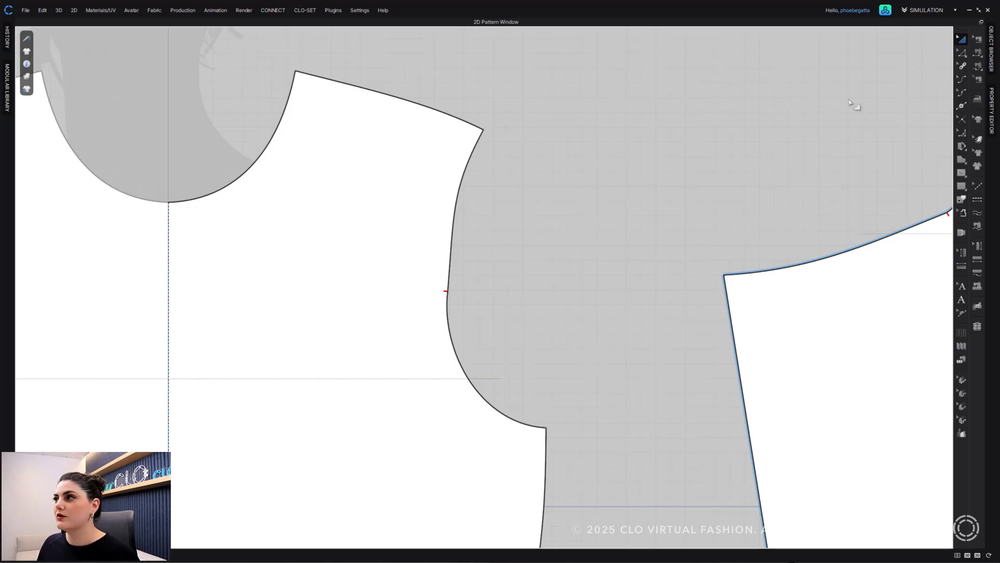
# Add a curve point on the armhole line, nudge it outward, then undo the move
pyautogui.click(963, 95)
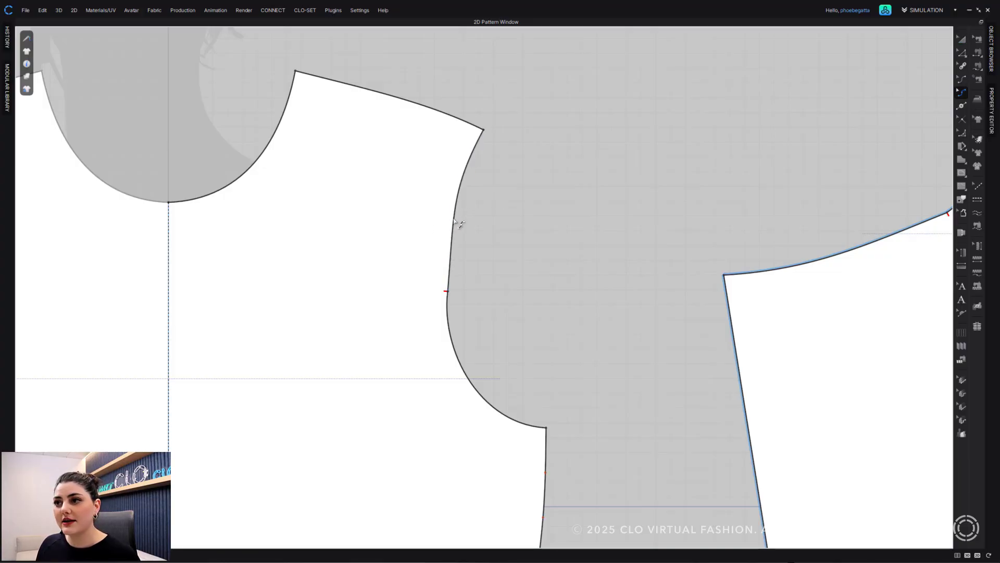
pyautogui.click(454, 217)
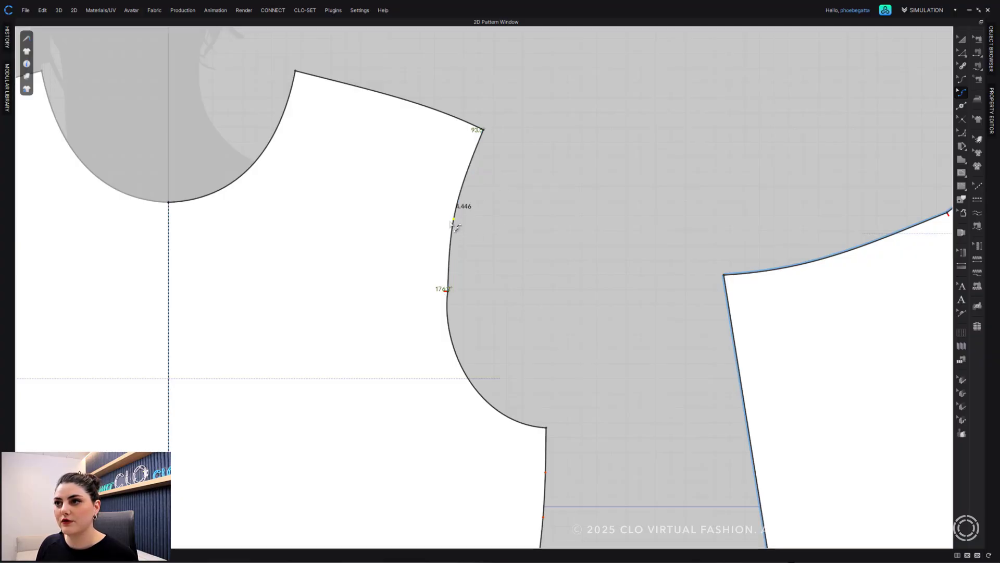
pyautogui.moveTo(454, 221); pyautogui.dragTo(460, 220)
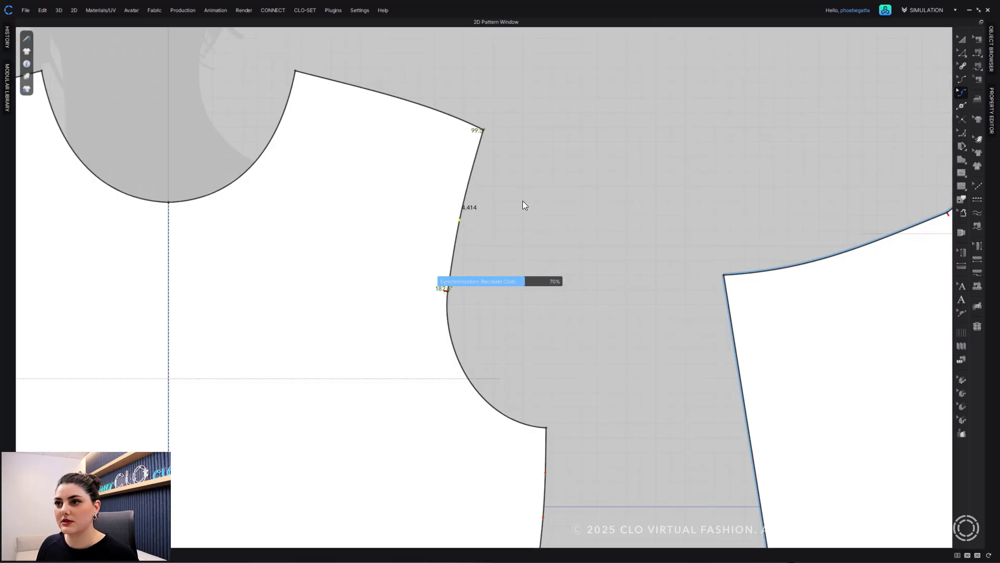
pyautogui.hotkey('ctrl', 'z')
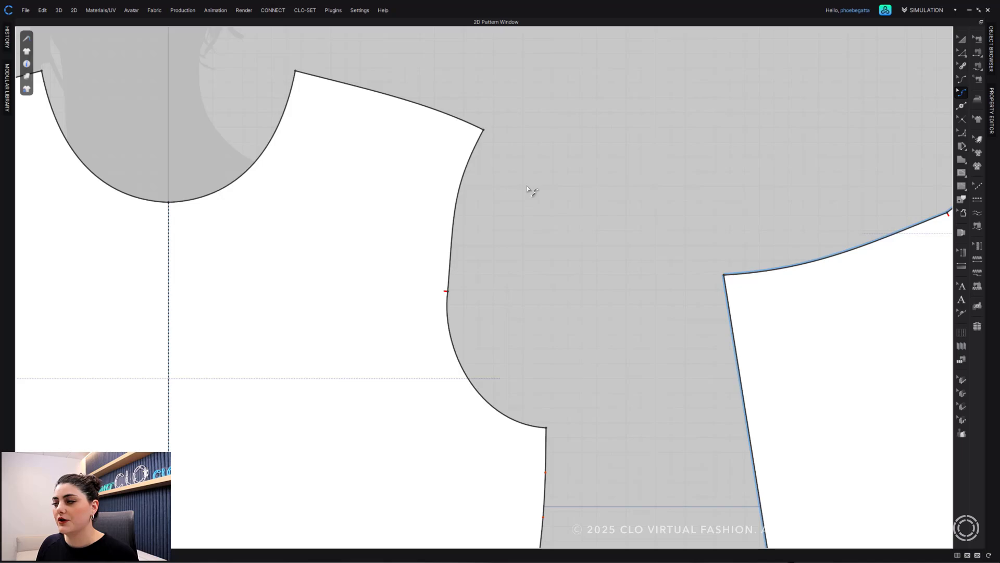
# Bend the upper armhole segment slightly so its length becomes 4.411
pyautogui.click(962, 53)
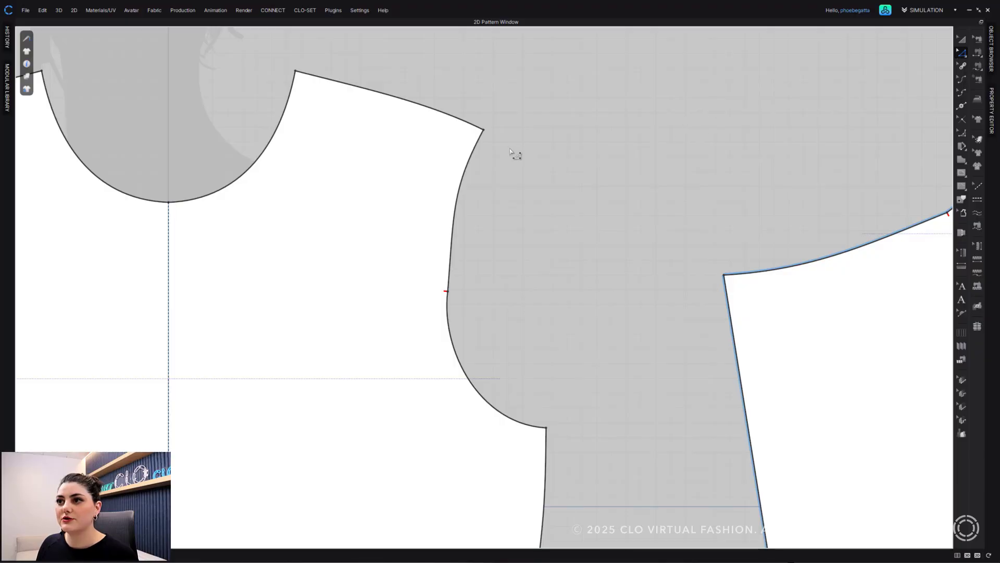
pyautogui.click(485, 130)
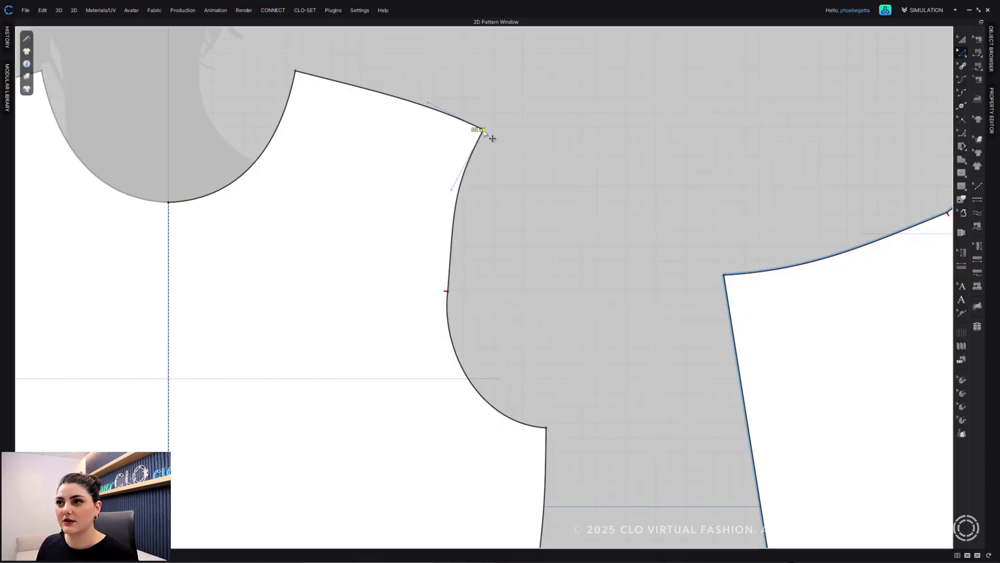
pyautogui.click(460, 198)
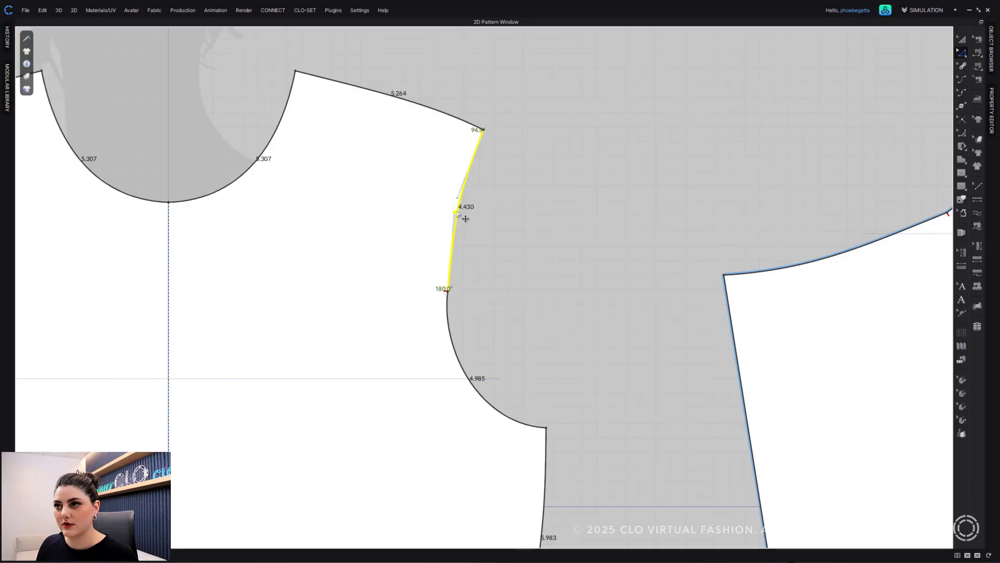
pyautogui.click(546, 204)
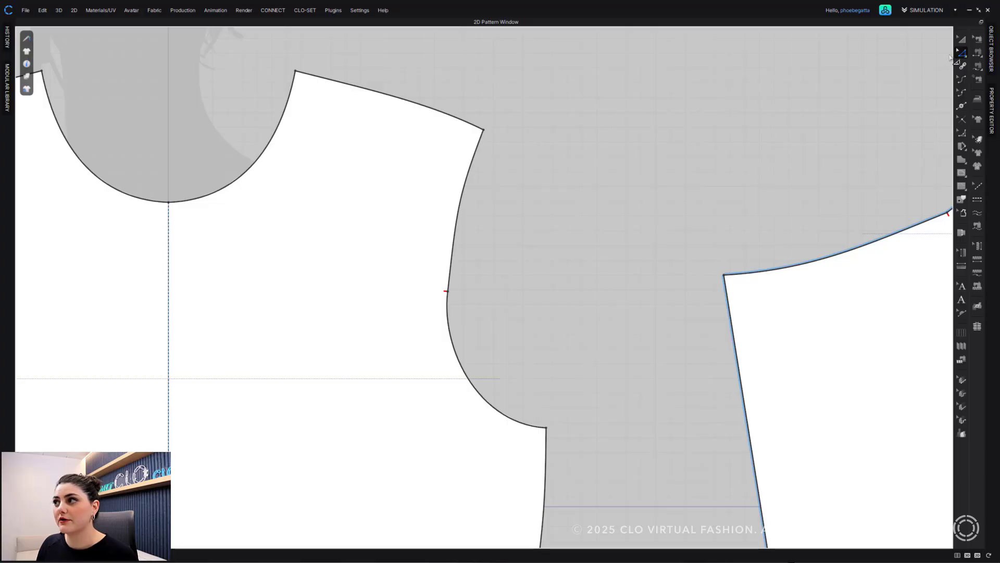
pyautogui.click(963, 79)
pyautogui.click(468, 210)
pyautogui.moveTo(467, 210); pyautogui.dragTo(469, 208)
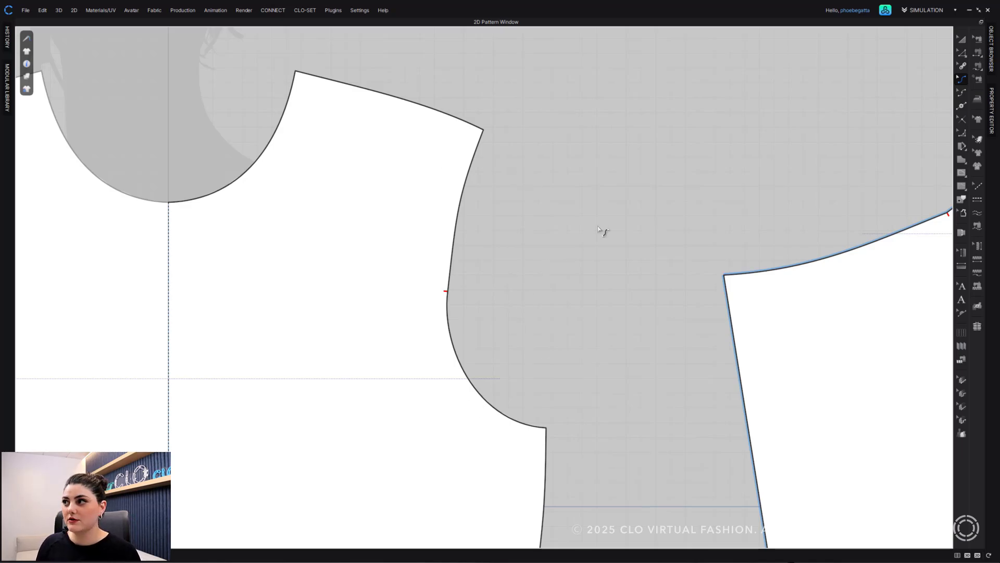
# Select Smooth Curve and turn Group Tools on in User Settings > User Interface
pyautogui.click(964, 135)
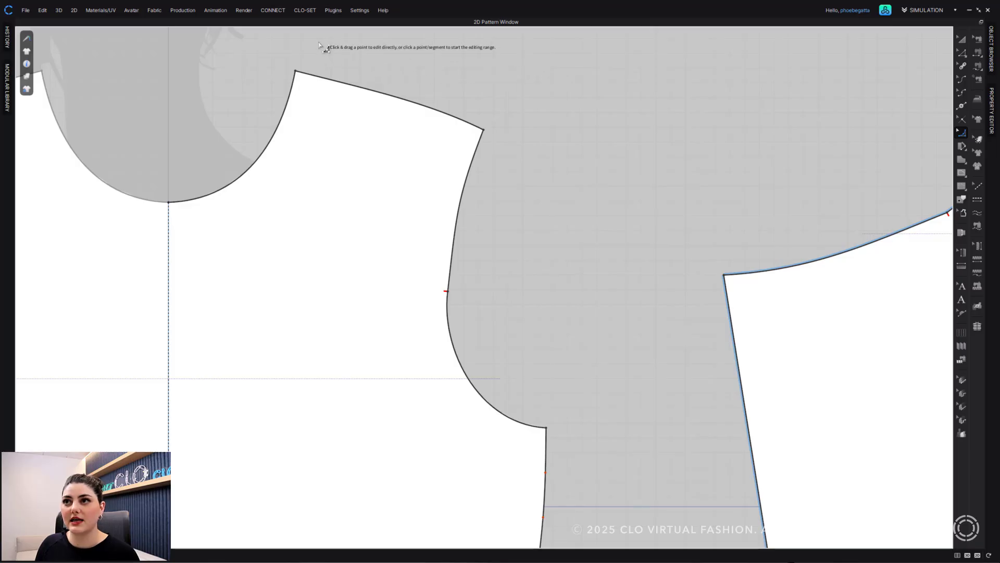
pyautogui.click(361, 10)
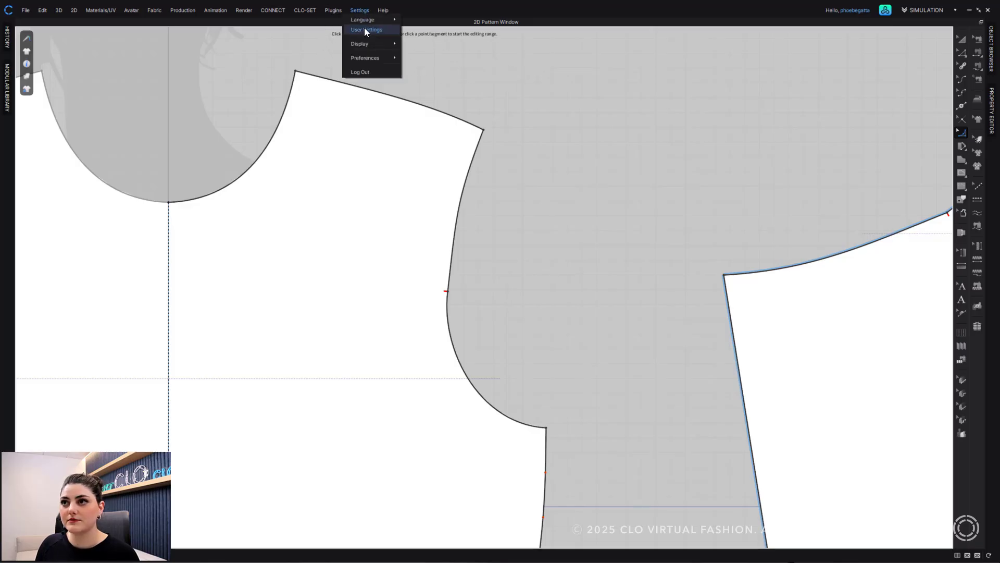
pyautogui.click(366, 30)
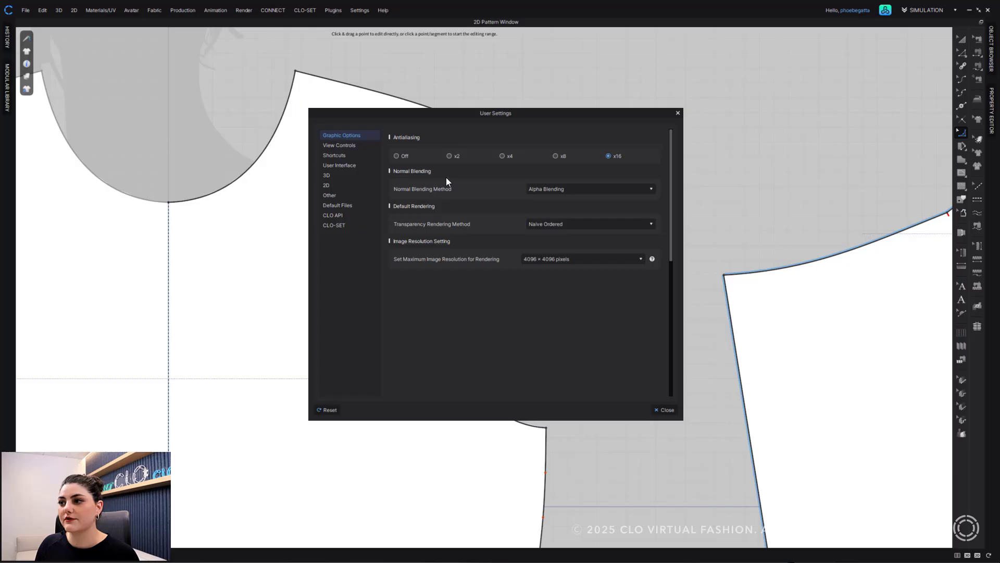
pyautogui.click(343, 166)
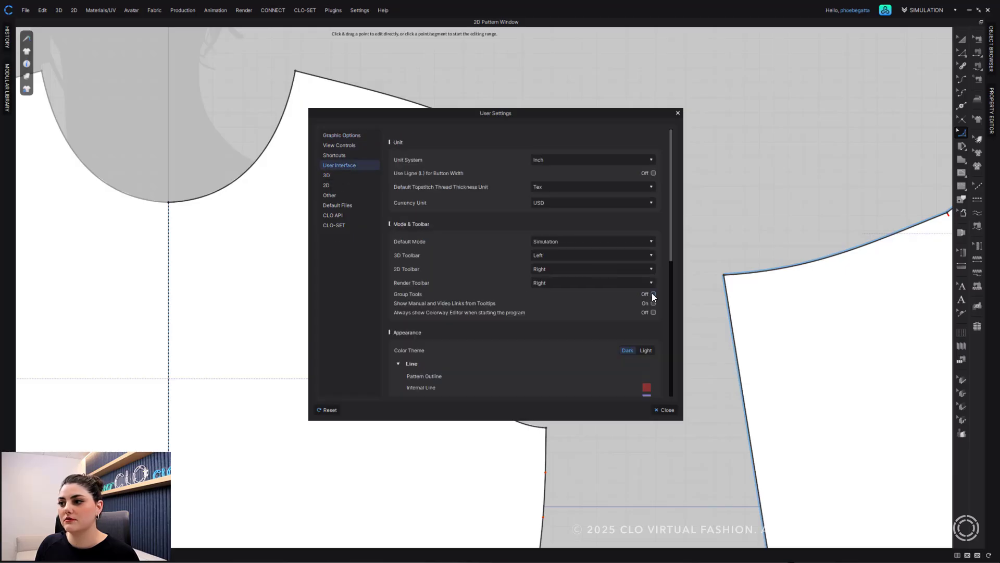
pyautogui.click(664, 410)
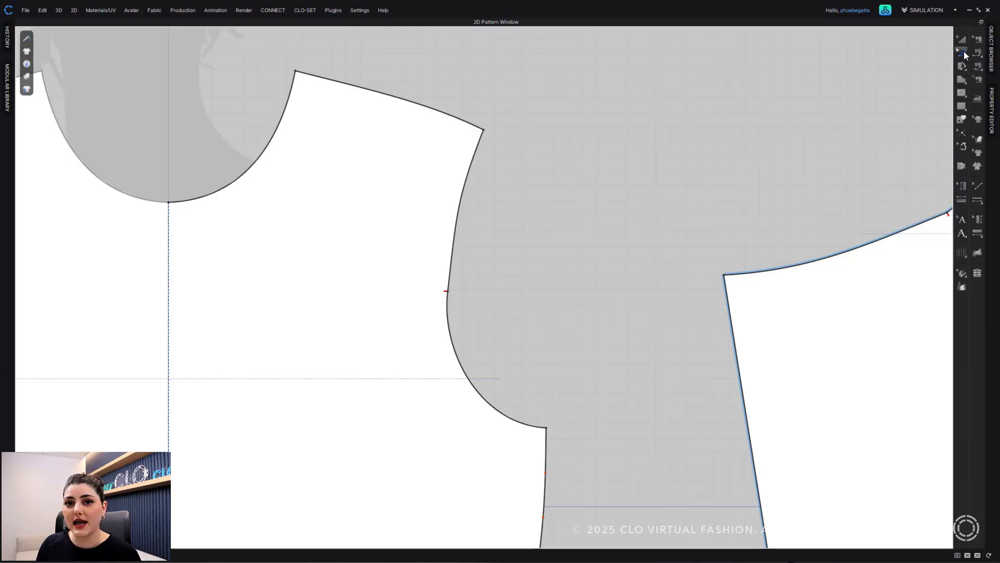
# Pick Smooth Curve from the grouped tool flyout, then turn Group Tools back off
pyautogui.click(963, 54)
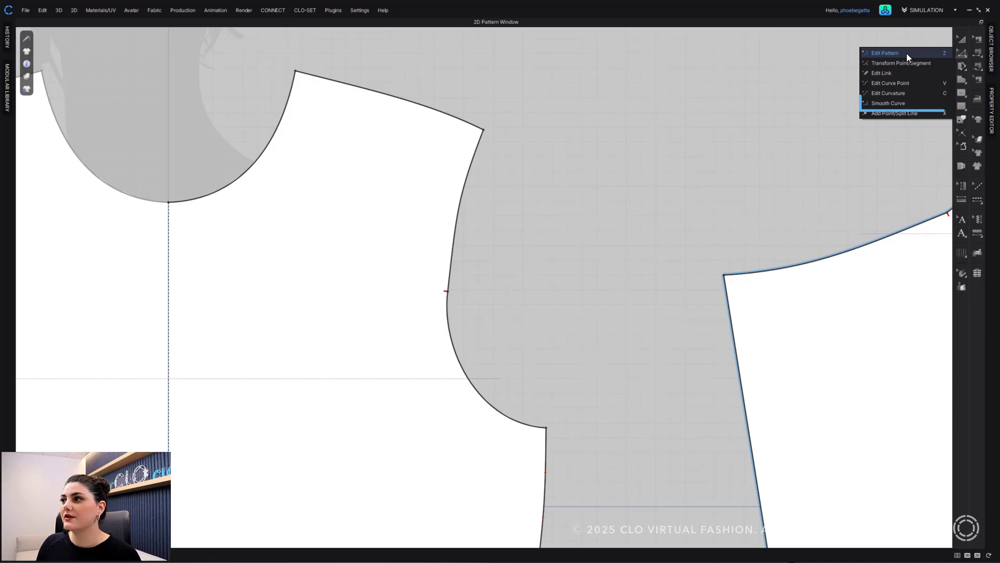
pyautogui.click(892, 103)
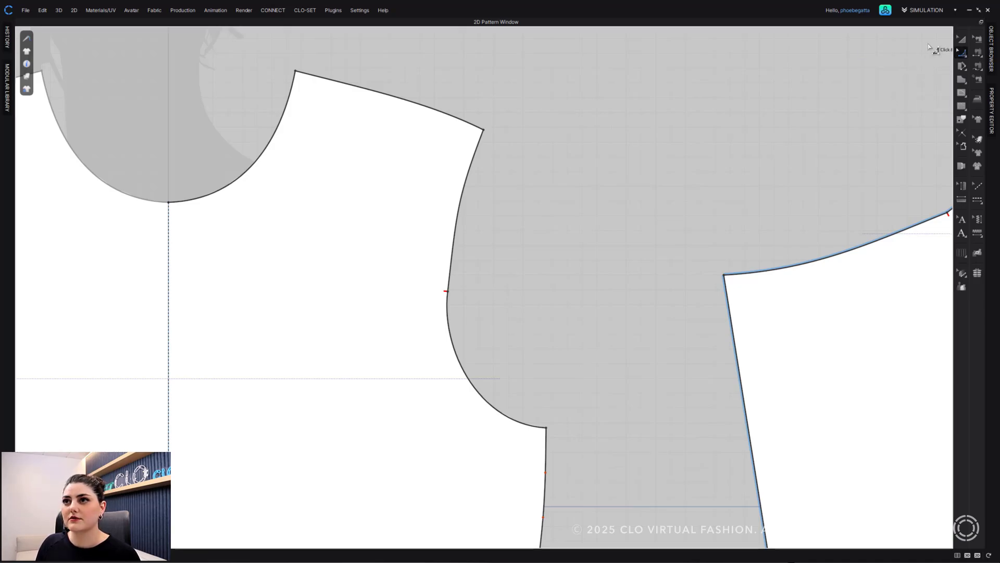
pyautogui.click(359, 10)
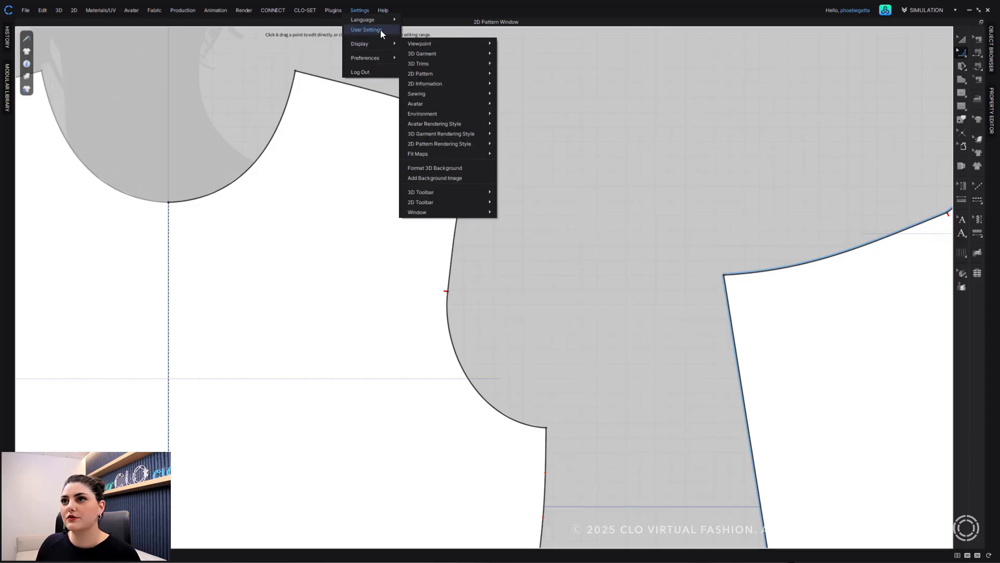
pyautogui.click(380, 30)
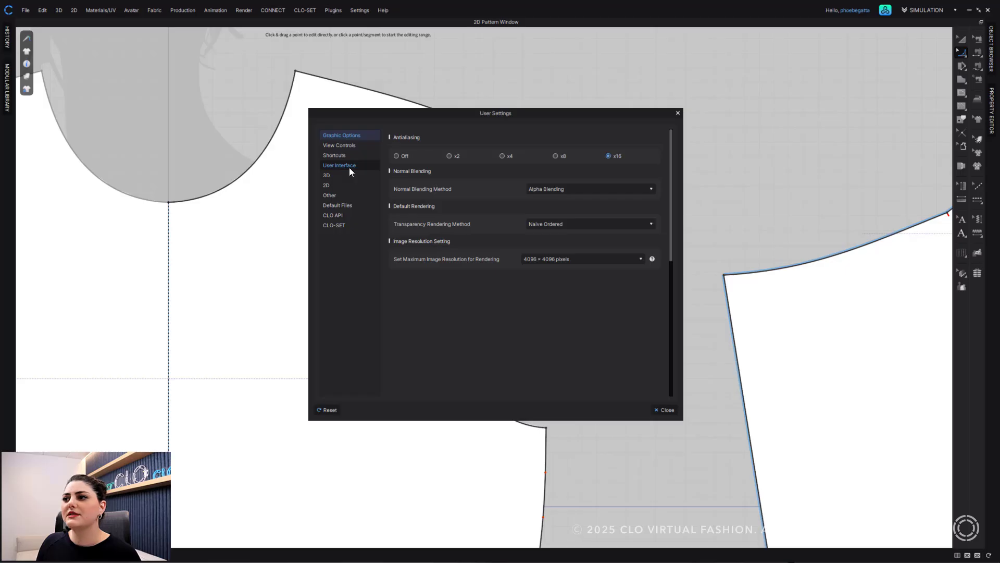
pyautogui.click(348, 166)
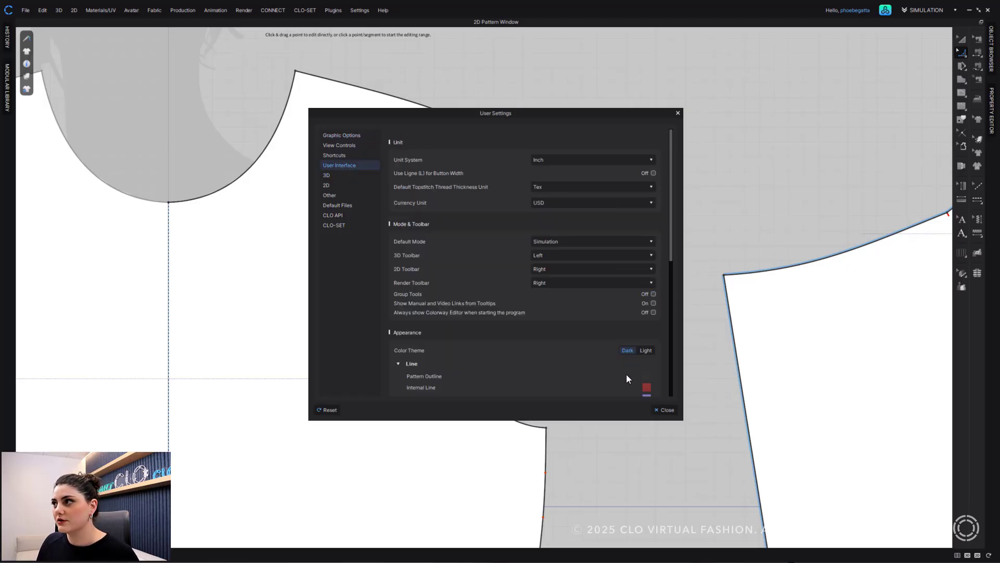
pyautogui.click(664, 410)
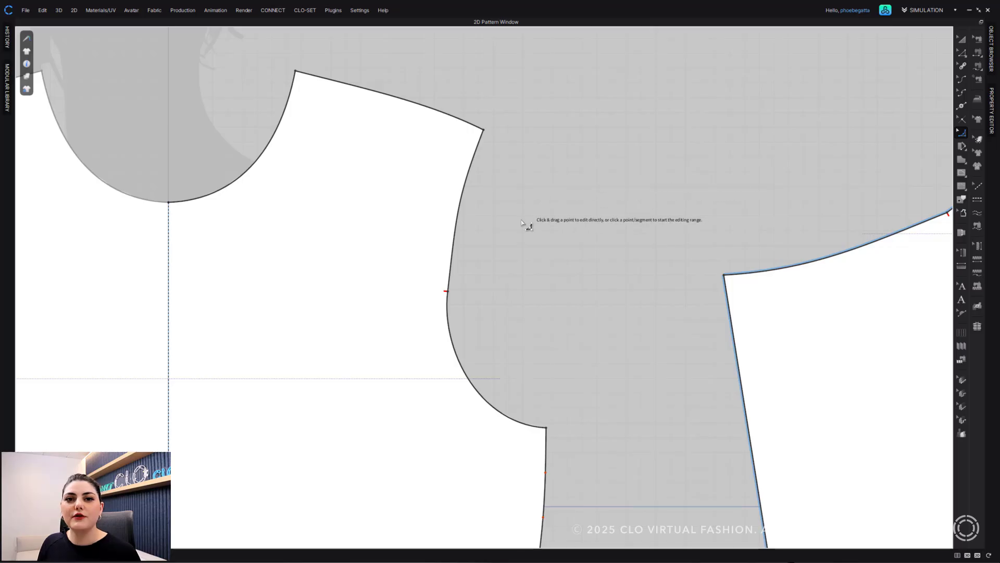
# Mark editing ranges on the armhole and open Round Corner by Length for the armhole point
pyautogui.moveTo(516, 275); pyautogui.dragTo(584, 264, button='middle')
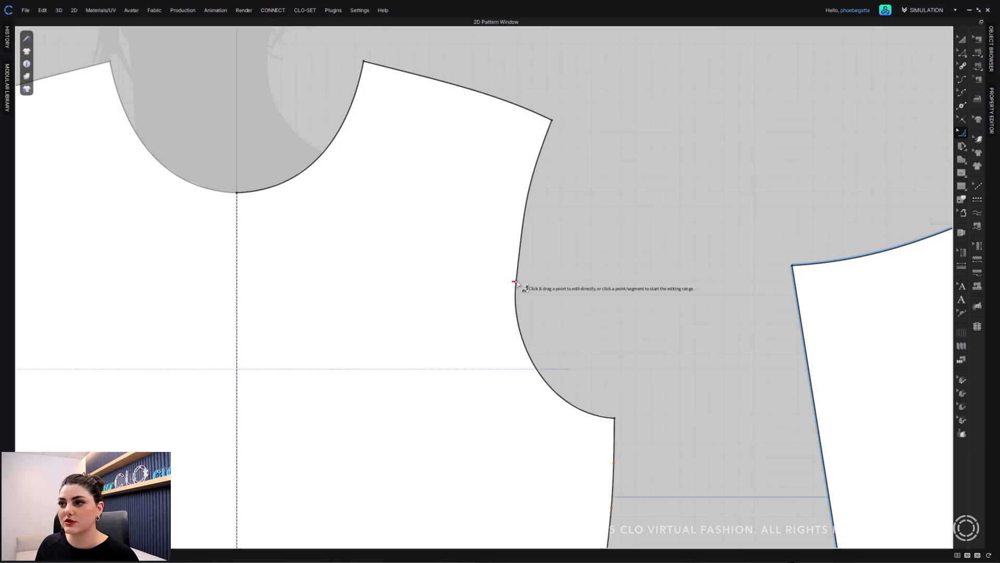
pyautogui.click(525, 215)
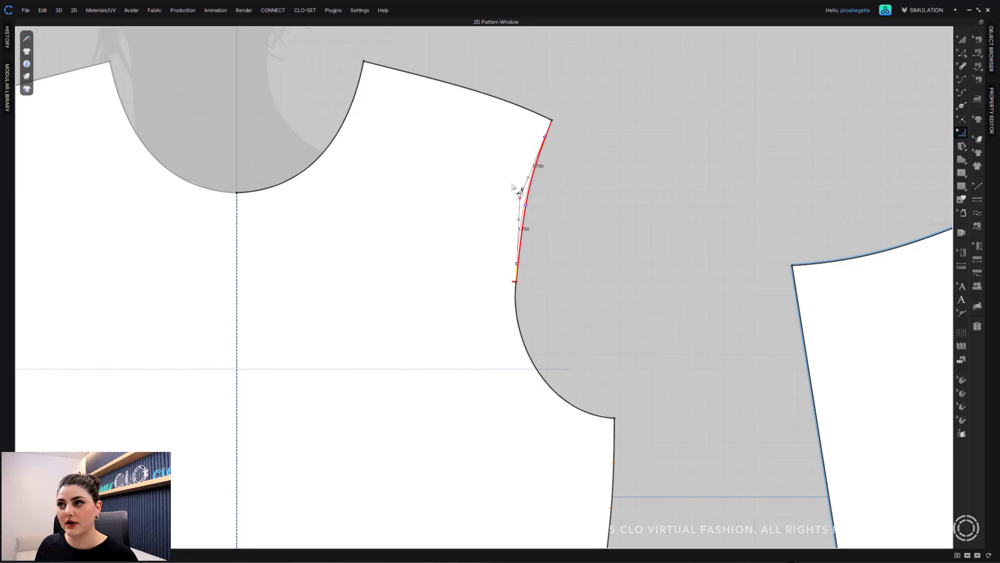
pyautogui.click(573, 206)
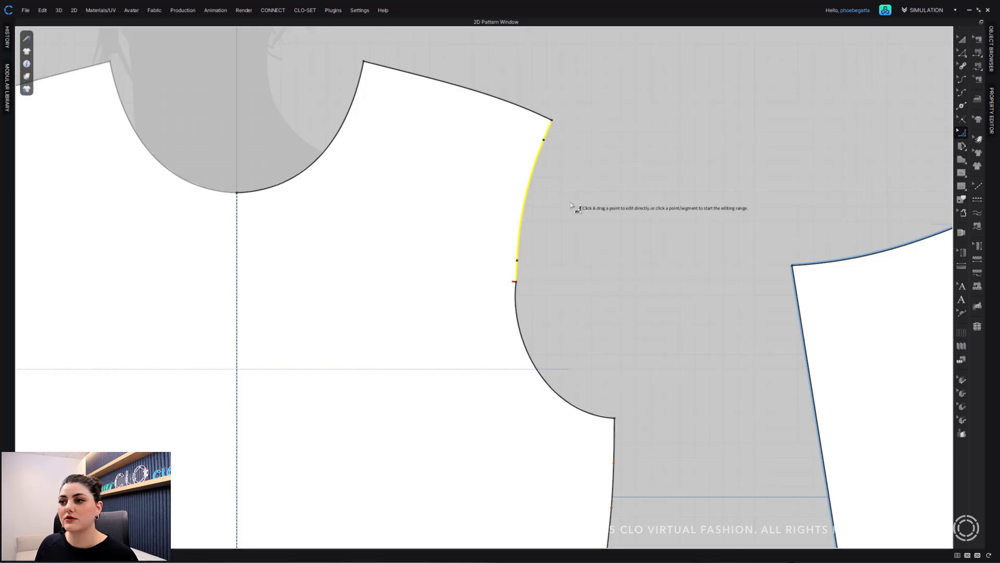
pyautogui.click(519, 284)
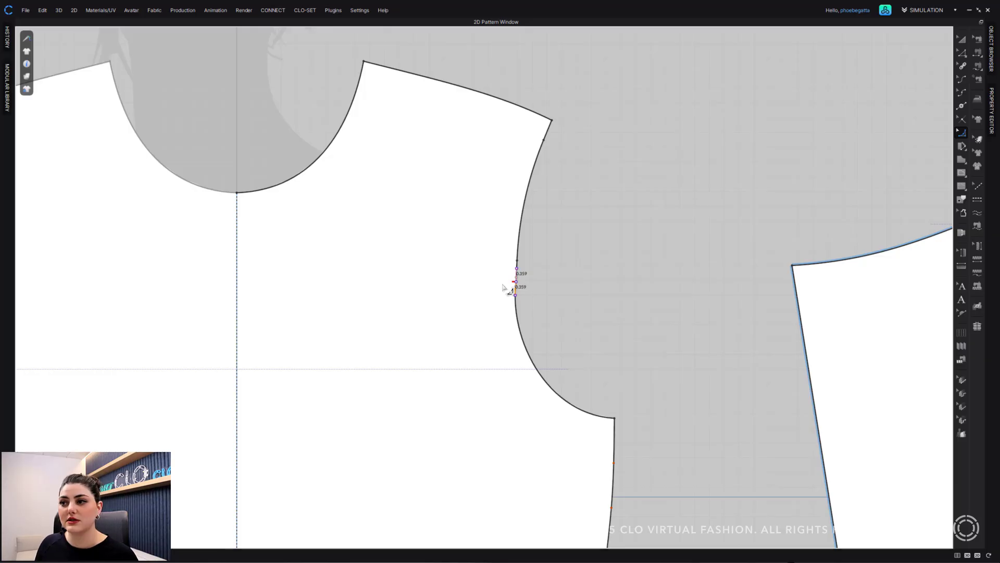
pyautogui.click(503, 287)
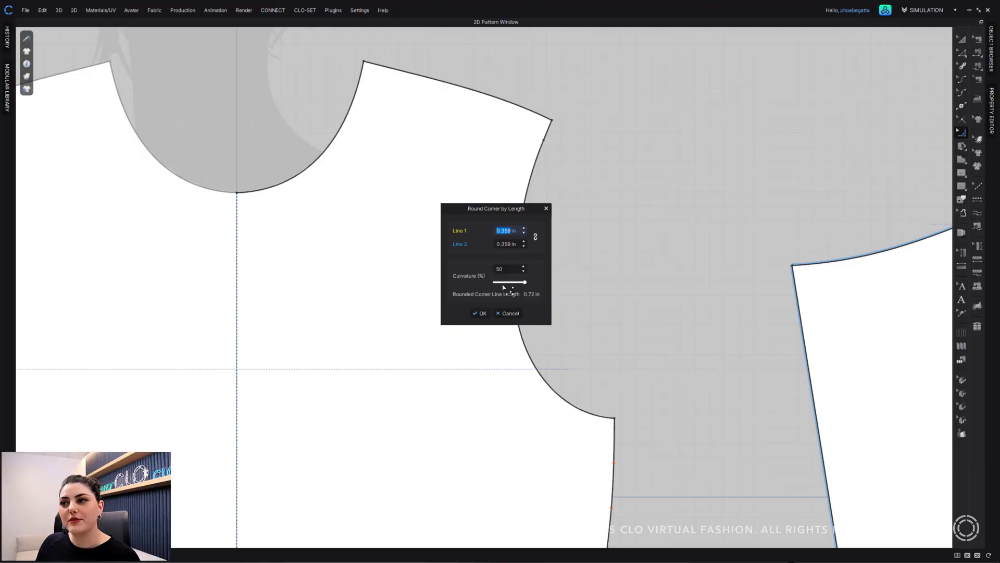
# Round the armhole point with Line 1 and Line 2 at 0.2 in and 50% curvature
pyautogui.click(506, 230)
pyautogui.write('2')
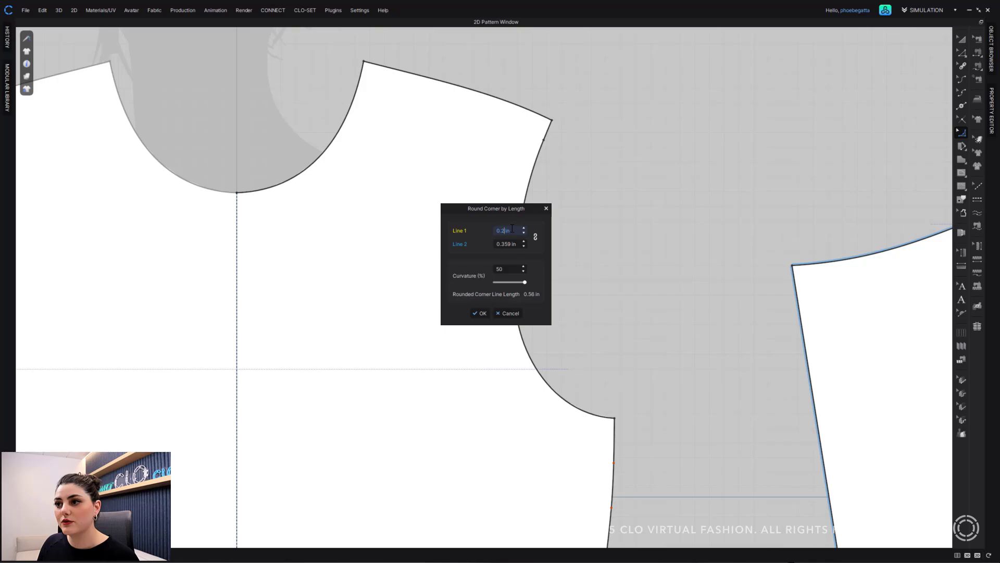
pyautogui.moveTo(499, 210); pyautogui.dragTo(390, 207)
pyautogui.doubleClick(399, 241)
pyautogui.click(400, 240)
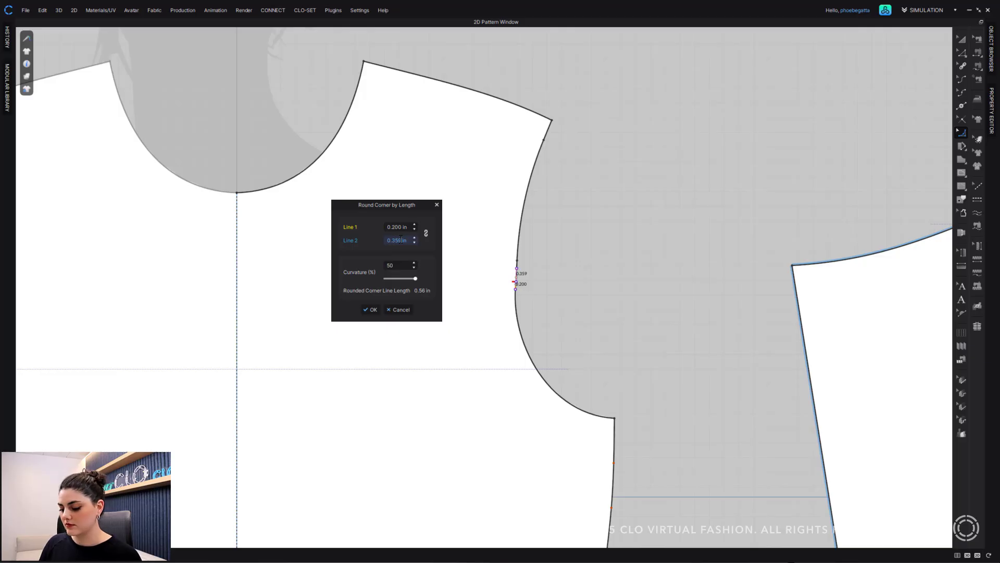
pyautogui.press('BackSpace')
pyautogui.press('BackSpace')
pyautogui.press('BackSpace')
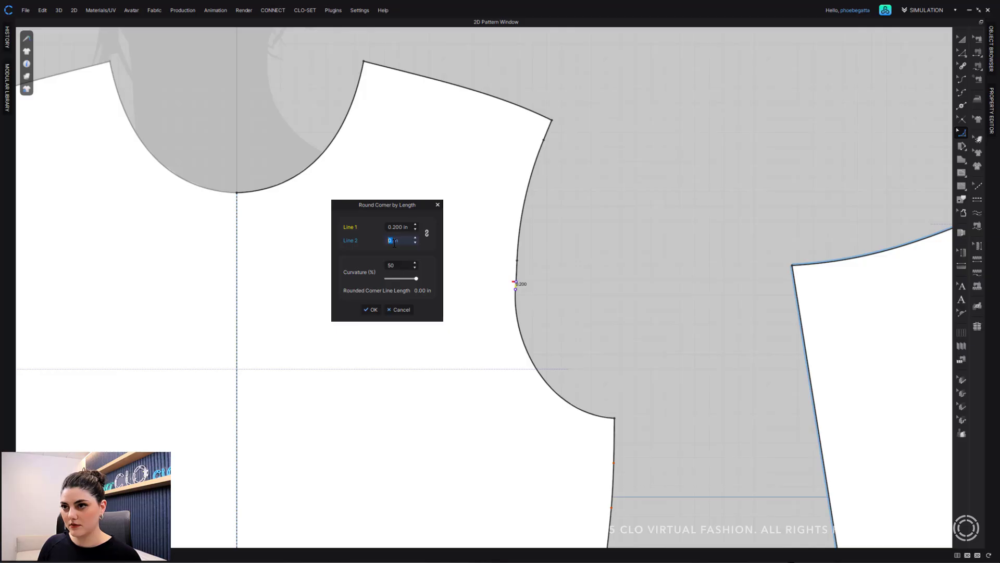
pyautogui.write('2')
pyautogui.moveTo(417, 278)
pyautogui.mouseDown()
pyautogui.moveTo(399, 280)
pyautogui.moveTo(430, 277)
pyautogui.moveTo(377, 282)
pyautogui.moveTo(399, 277)
pyautogui.mouseUp()
pyautogui.doubleClick(401, 262)
pyautogui.write('50')
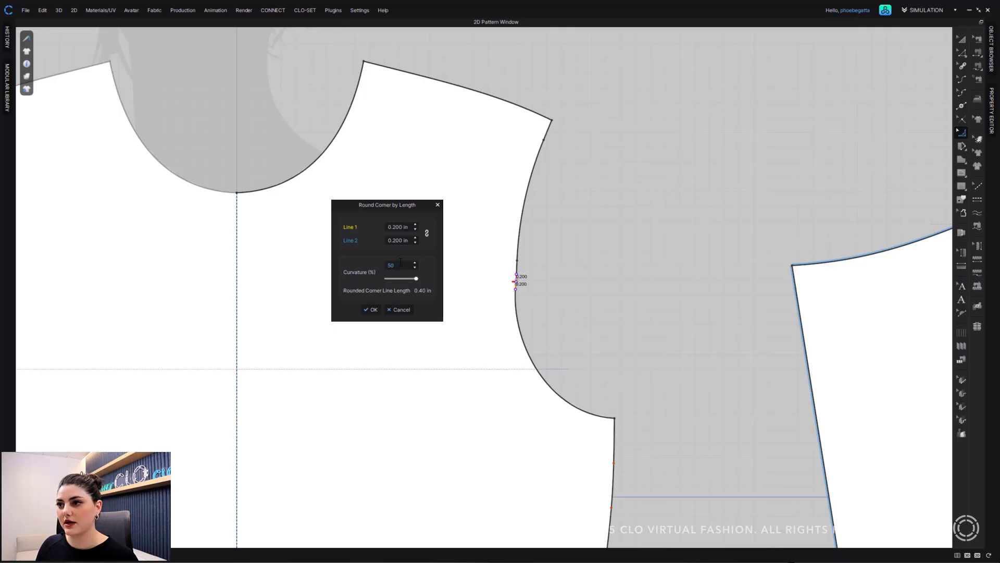
pyautogui.click(371, 309)
pyautogui.scroll(5, 516, 292)
pyautogui.scroll(2, 530, 296)
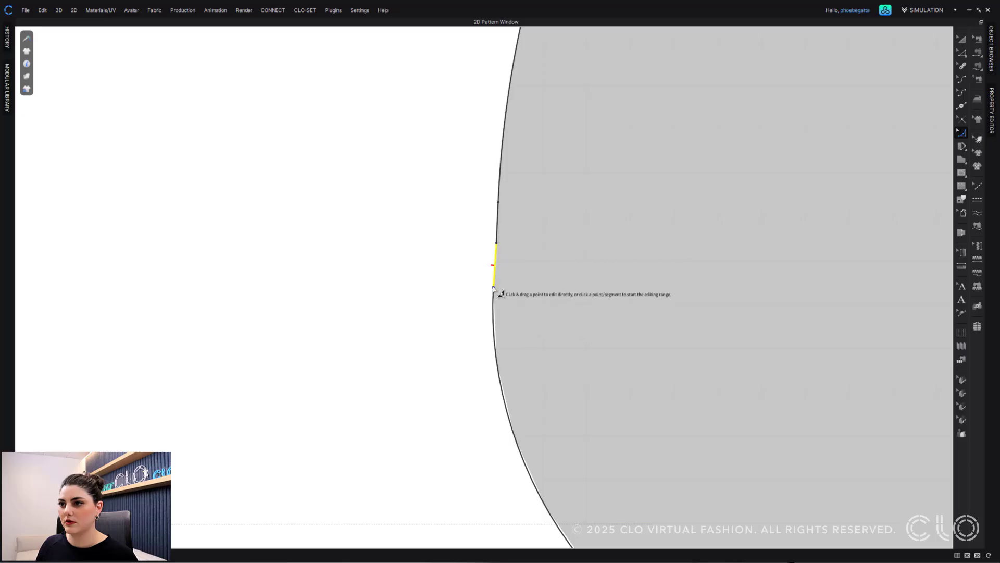
pyautogui.click(494, 330)
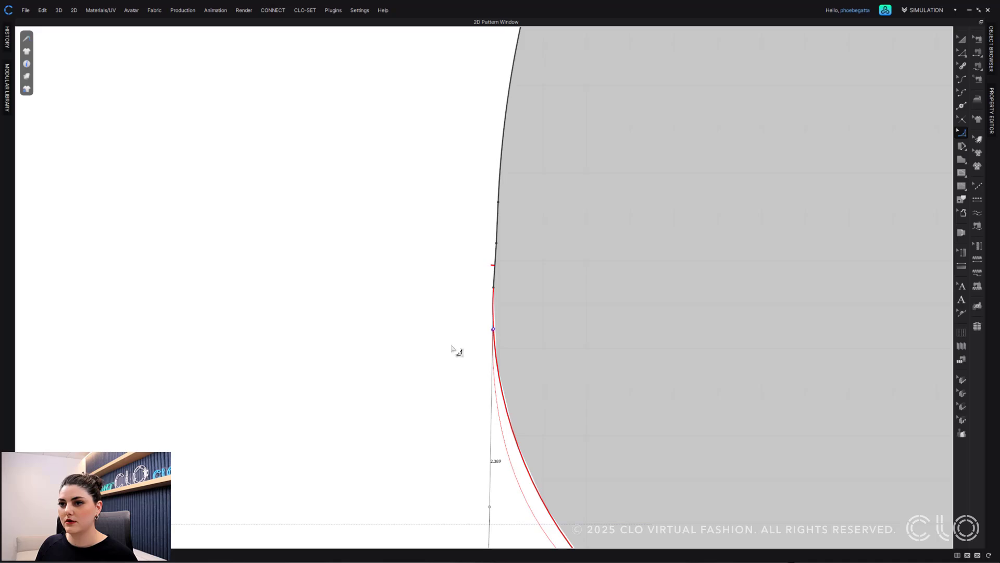
pyautogui.press('Return')
pyautogui.moveTo(498, 204); pyautogui.dragTo(280, 228)
pyautogui.moveTo(304, 307)
pyautogui.mouseDown()
pyautogui.moveTo(278, 306)
pyautogui.moveTo(311, 306)
pyautogui.moveTo(303, 308)
pyautogui.mouseUp()
pyautogui.click(306, 252)
pyautogui.click(306, 252)
pyautogui.click(307, 253)
pyautogui.click(307, 252)
pyautogui.click(307, 252)
pyautogui.click(306, 257)
pyautogui.click(307, 256)
pyautogui.click(307, 257)
pyautogui.click(306, 257)
pyautogui.click(307, 257)
pyautogui.click(306, 253)
pyautogui.click(307, 252)
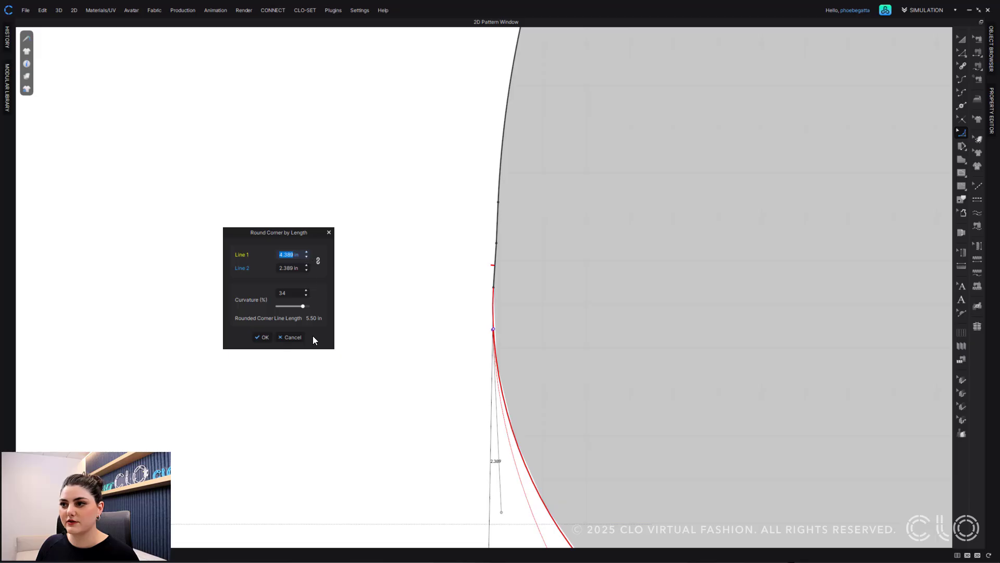
pyautogui.click(293, 337)
pyautogui.scroll(-5, 623, 330)
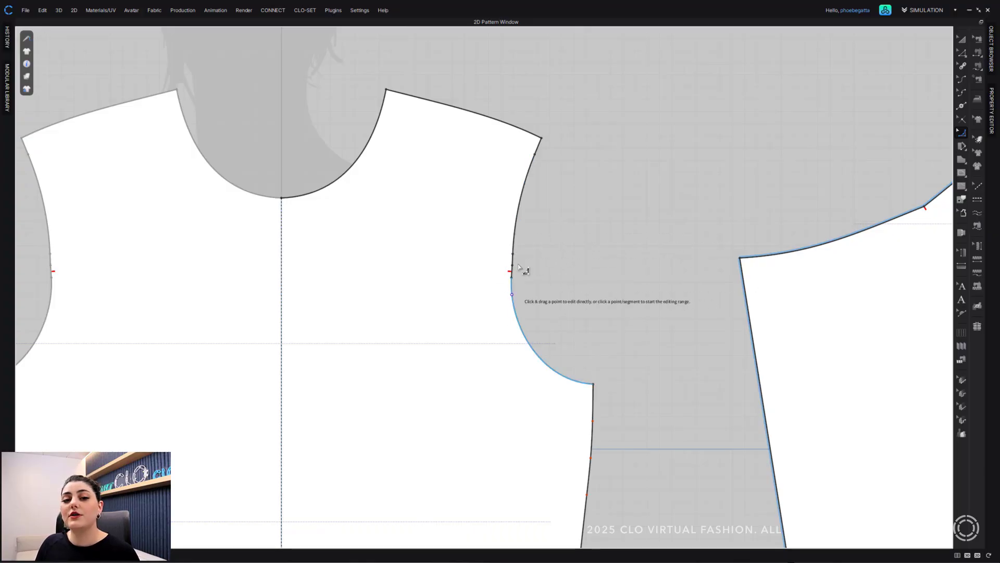
# Bend the armhole range from shoulder point to underarm into one fuller curve and commit it
pyautogui.click(542, 138)
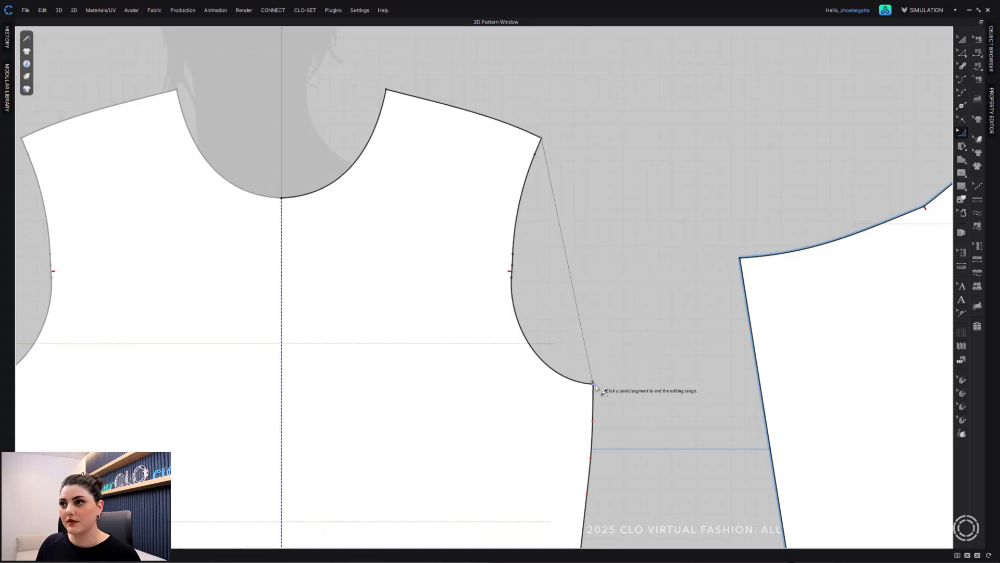
pyautogui.click(594, 385)
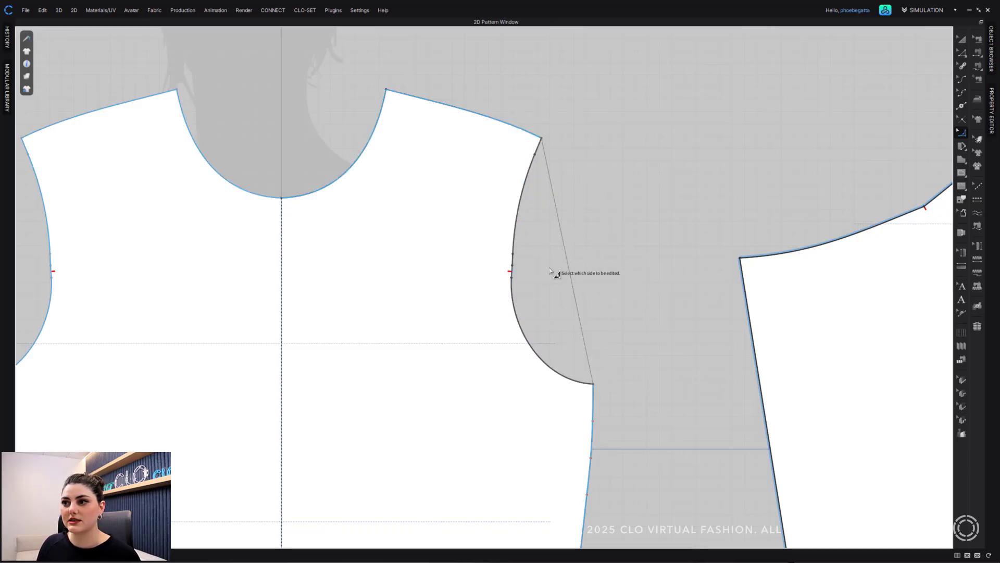
pyautogui.click(513, 255)
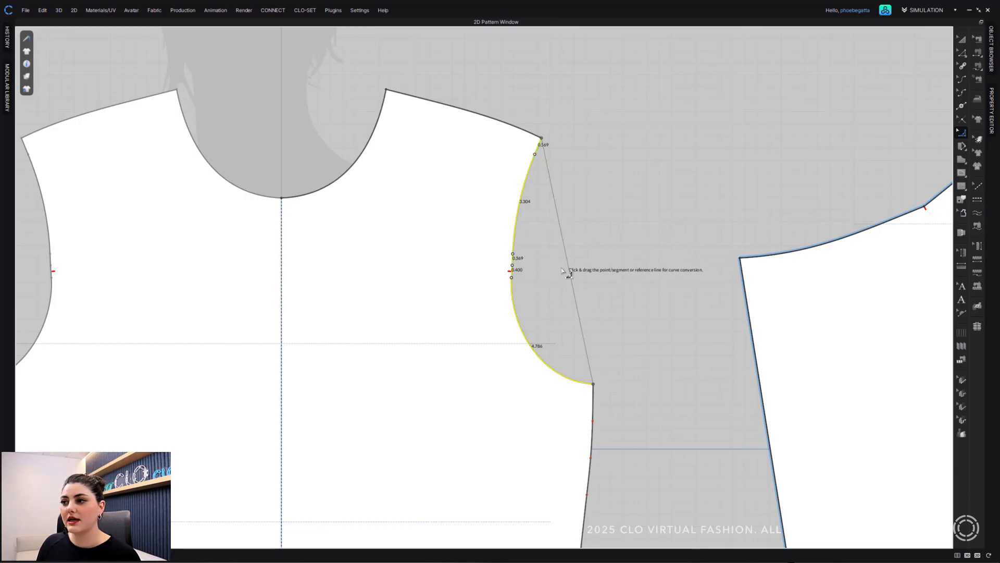
pyautogui.moveTo(569, 269); pyautogui.dragTo(540, 328)
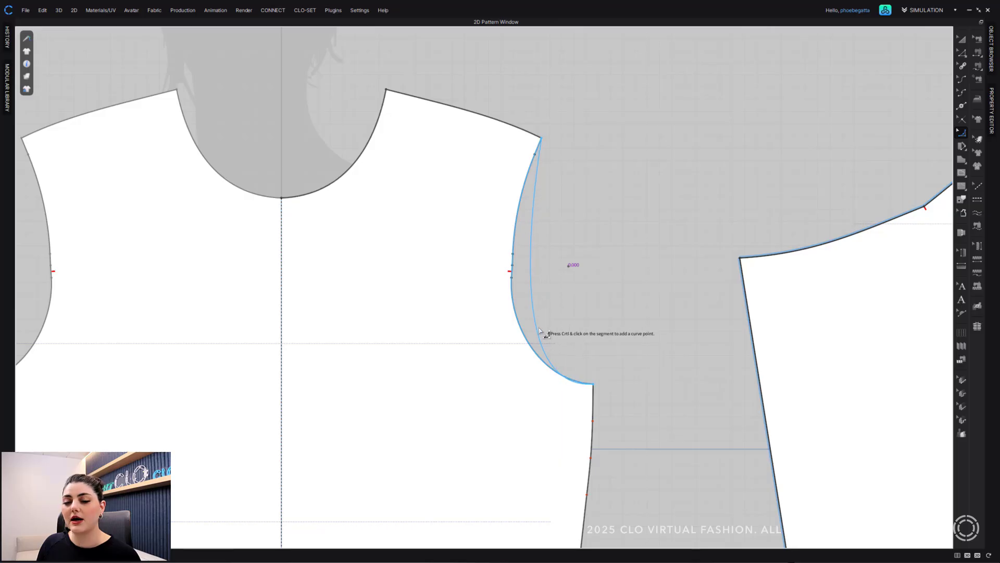
pyautogui.click(538, 331)
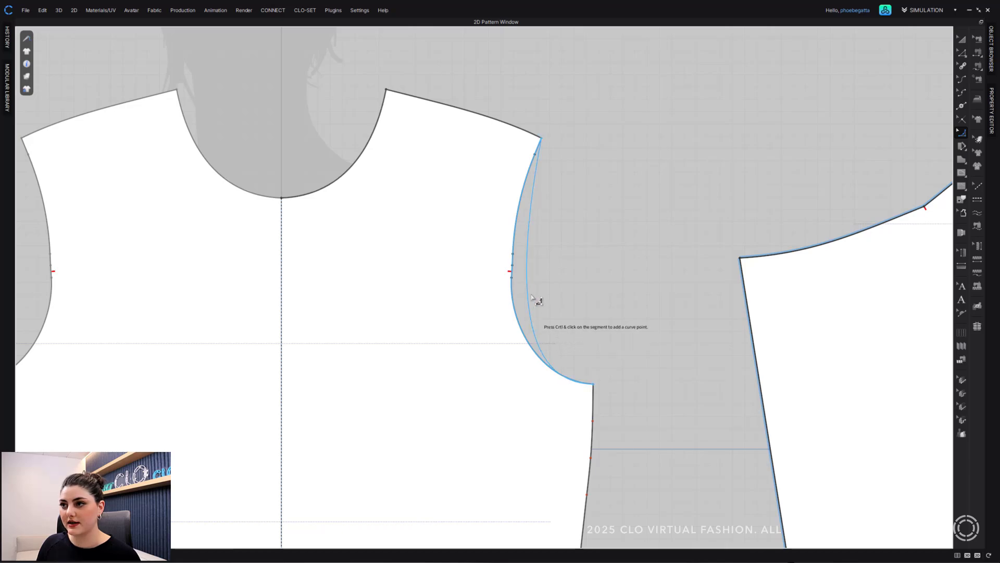
pyautogui.moveTo(527, 287); pyautogui.dragTo(532, 289)
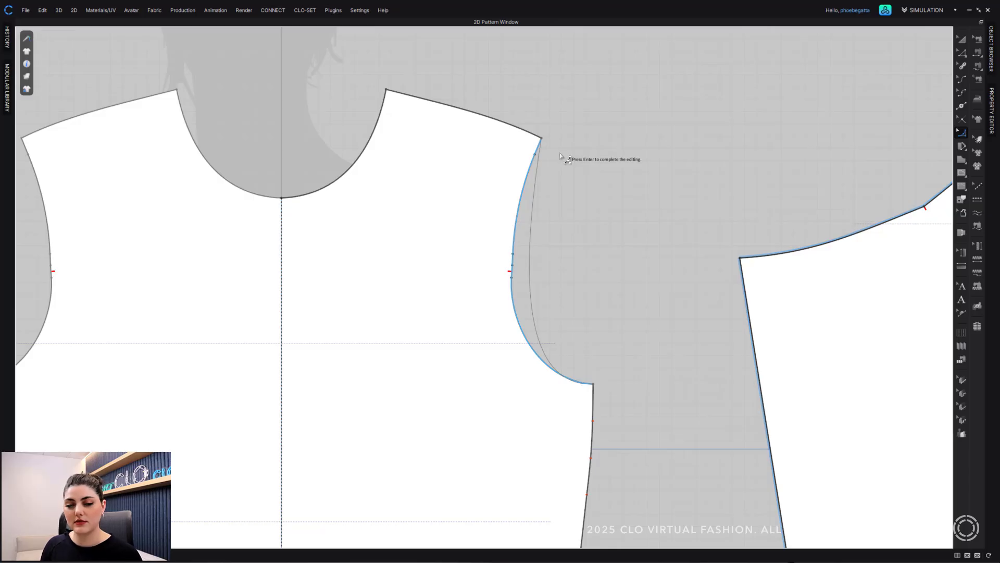
pyautogui.press('Return')
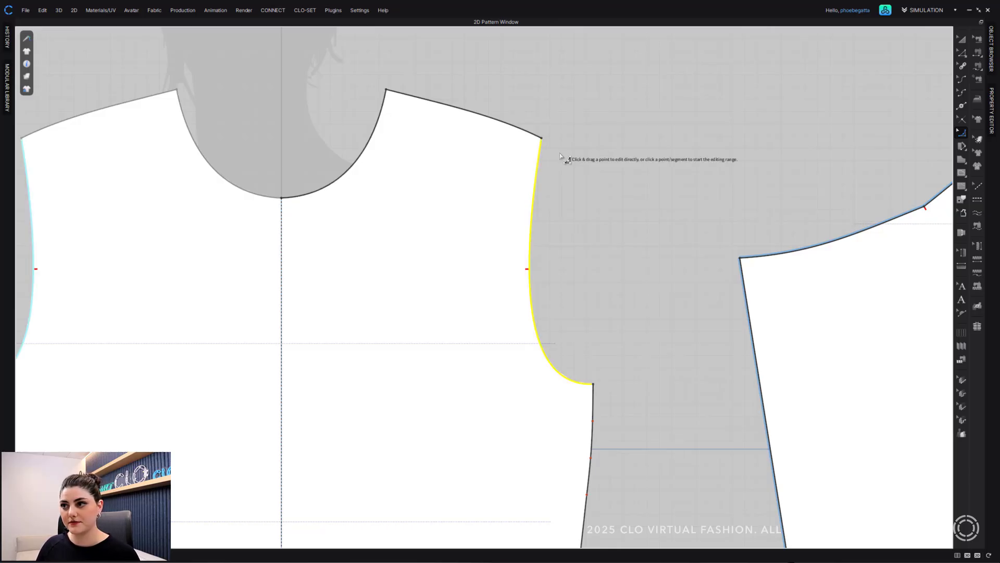
# Deselect the armhole and pan across to the sleeve's notched cap curve
pyautogui.click(584, 153)
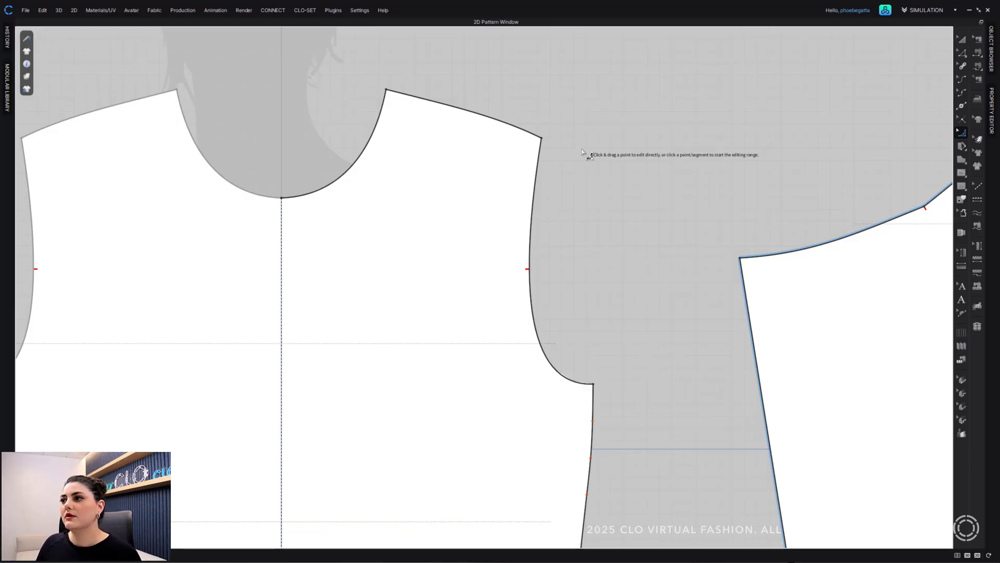
pyautogui.moveTo(755, 152); pyautogui.dragTo(217, 208, button='middle')
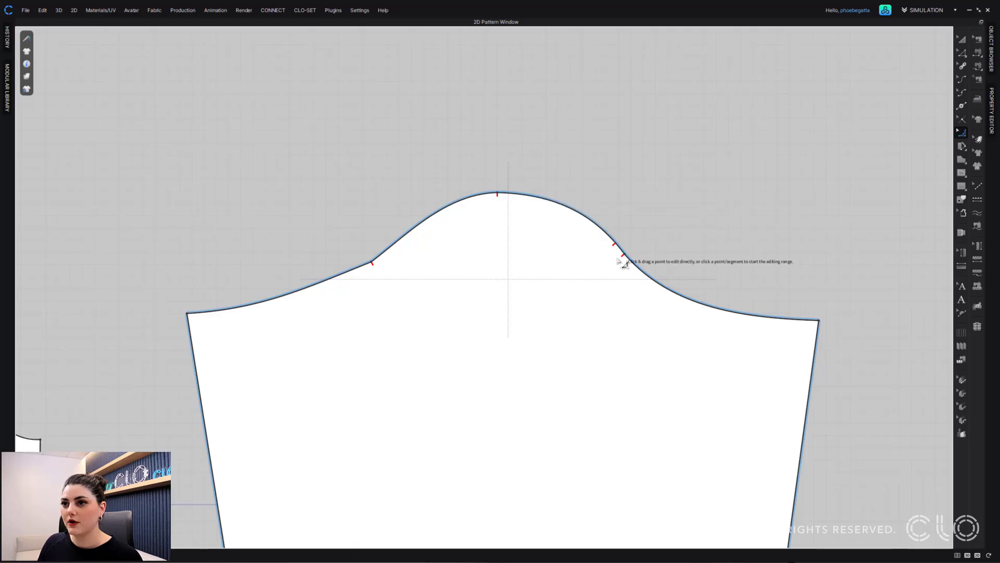
# Pull the cap top upward between the outer notches, giving halves of 5.039 and 5.045
pyautogui.click(372, 262)
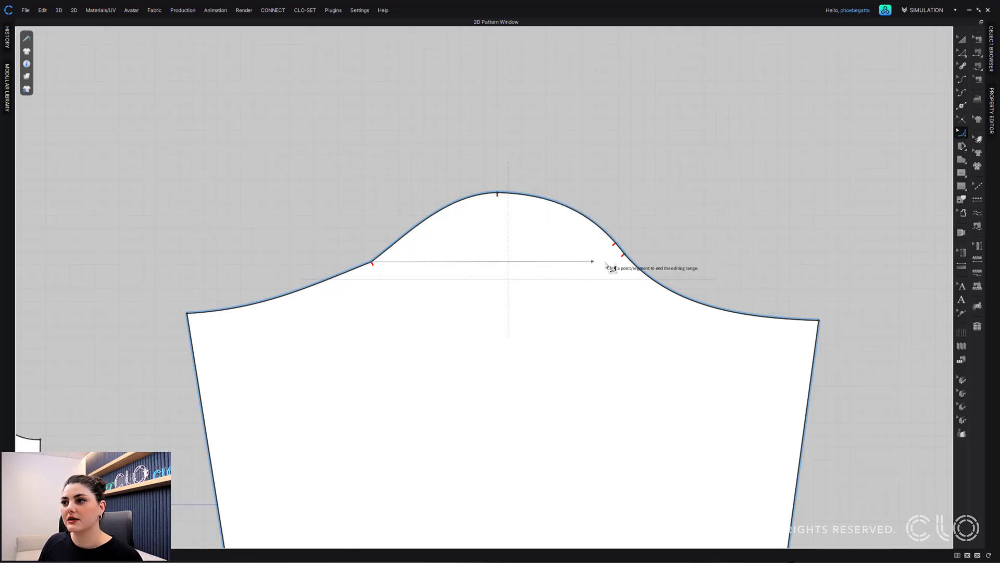
pyautogui.click(633, 262)
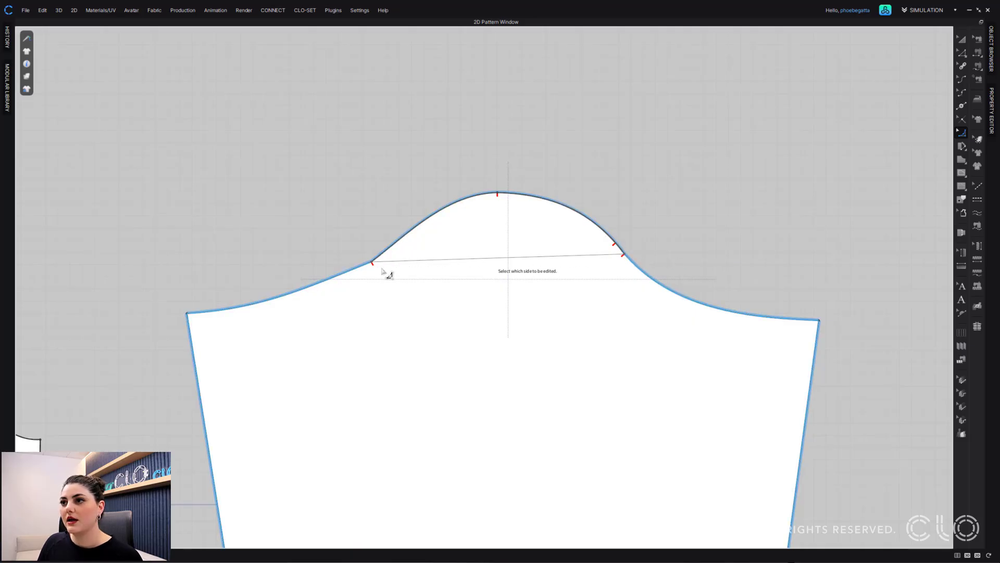
pyautogui.click(459, 205)
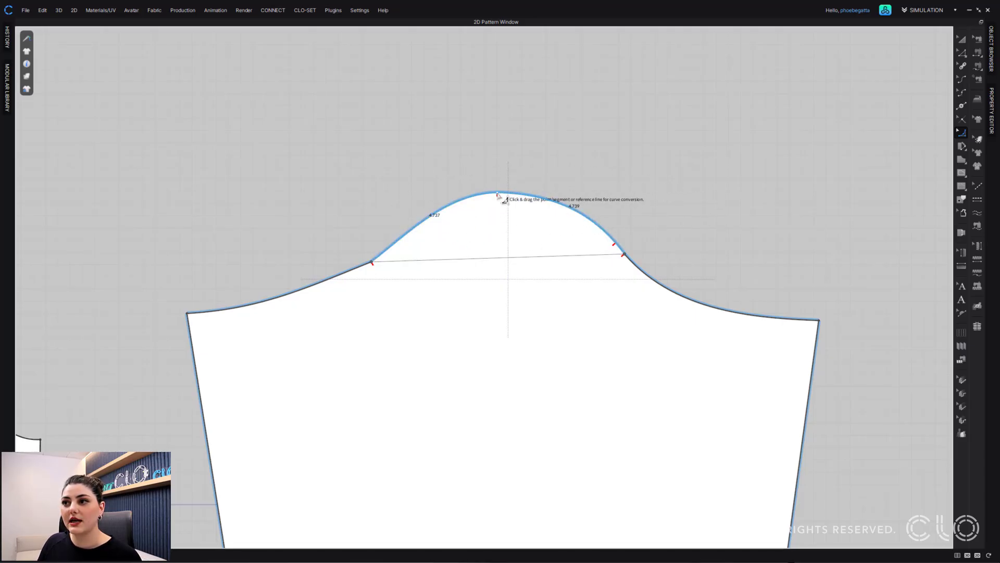
pyautogui.moveTo(498, 195)
pyautogui.mouseDown()
pyautogui.moveTo(498, 177)
pyautogui.moveTo(504, 211)
pyautogui.moveTo(500, 175)
pyautogui.mouseUp()
# Add curve points on the left, top and right of the sleeve cap curve
pyautogui.press('ctrl')
pyautogui.keyDown('ctrl'); pyautogui.click(422, 211); pyautogui.keyUp('ctrl')
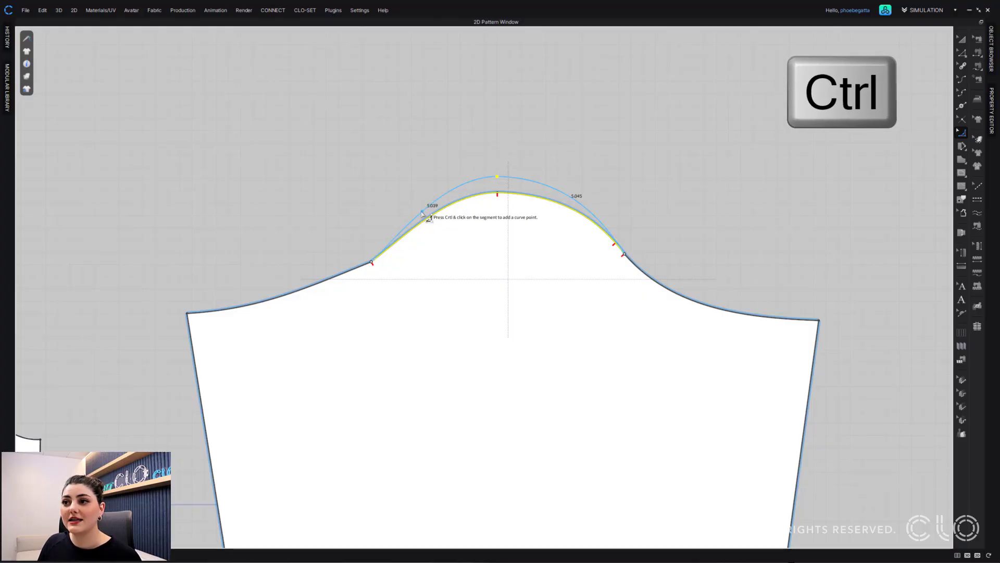
pyautogui.keyDown('ctrl'); pyautogui.click(472, 186); pyautogui.keyUp('ctrl')
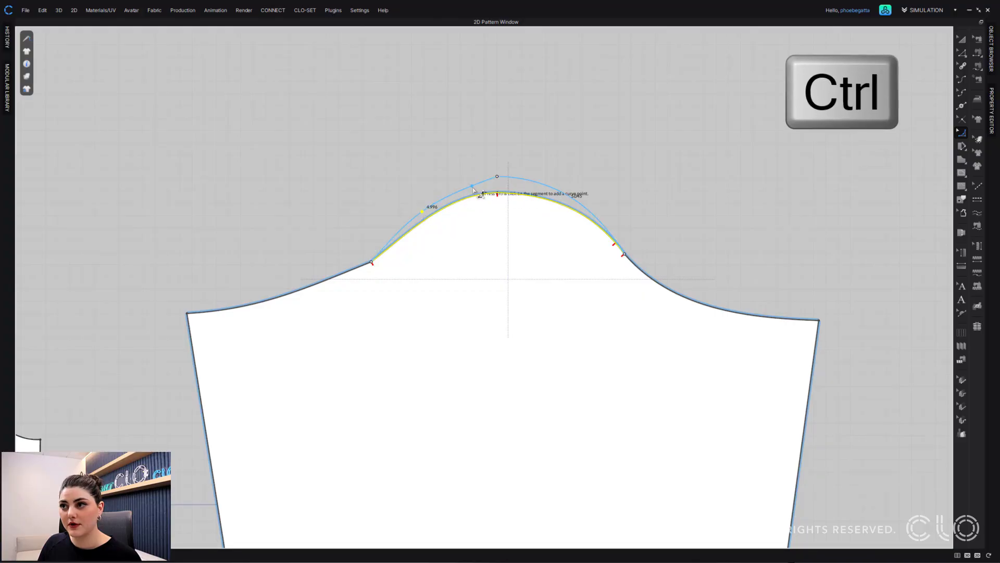
pyautogui.keyDown('ctrl'); pyautogui.click(545, 184); pyautogui.keyUp('ctrl')
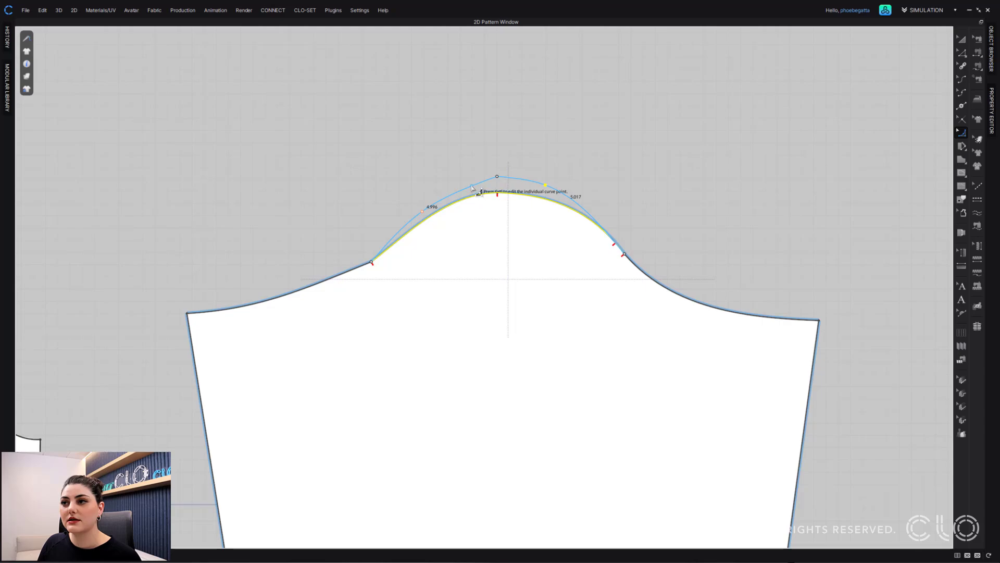
pyautogui.moveTo(471, 184); pyautogui.dragTo(469, 181)
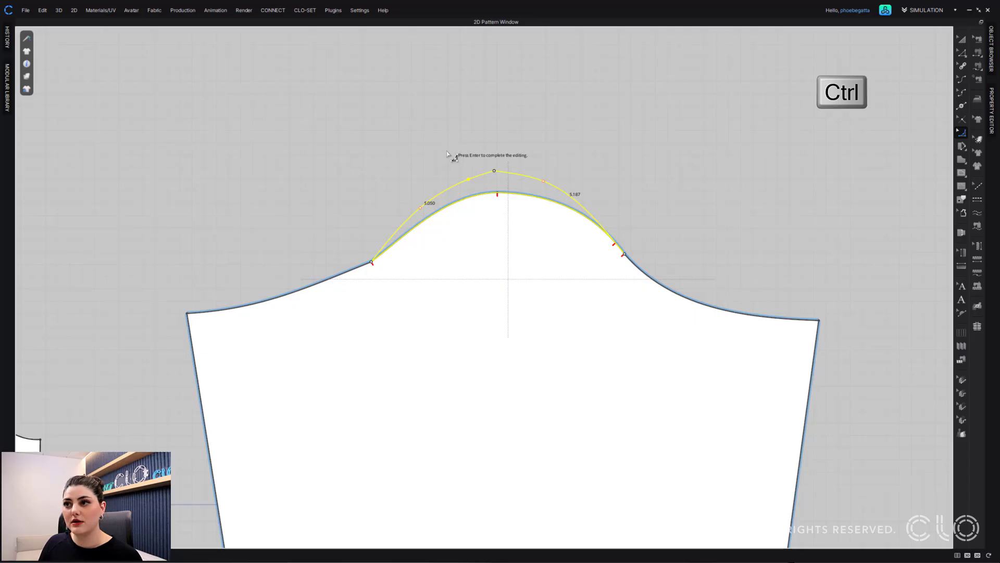
pyautogui.keyDown('ctrl'); pyautogui.click(458, 178); pyautogui.keyUp('ctrl')
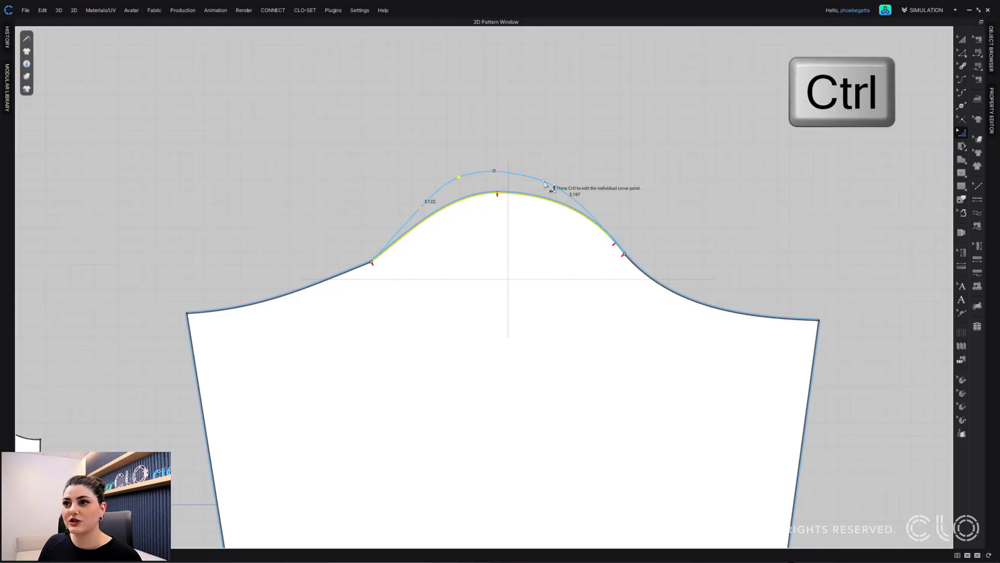
pyautogui.keyDown('ctrl'); pyautogui.click(545, 181); pyautogui.keyUp('ctrl')
pyautogui.keyDown('ctrl'); pyautogui.click(420, 208); pyautogui.keyUp('ctrl')
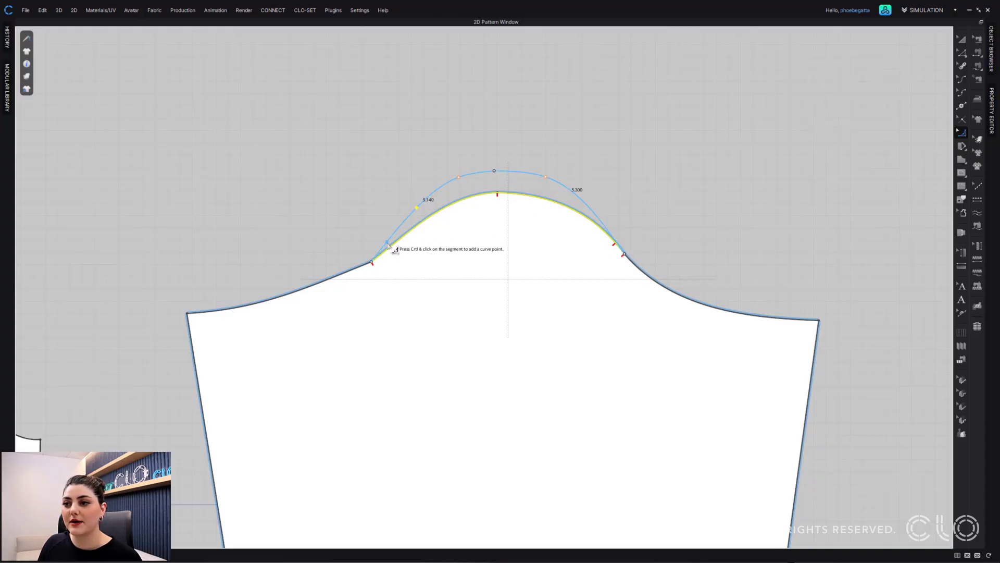
# Drag the cap's curve points to round out its left side and top
pyautogui.moveTo(388, 244); pyautogui.dragTo(390, 244)
pyautogui.click(416, 207)
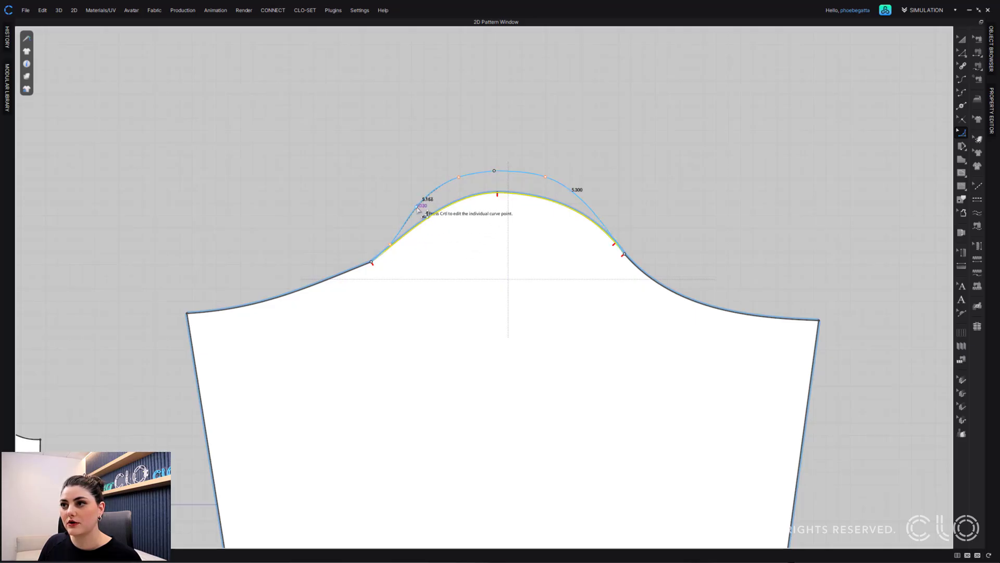
pyautogui.moveTo(496, 174); pyautogui.dragTo(544, 181)
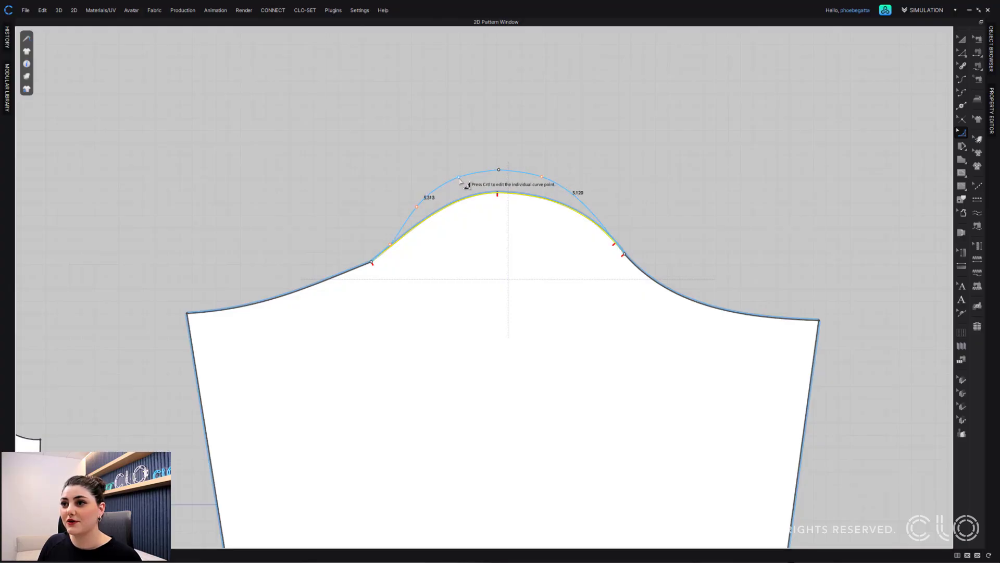
pyautogui.moveTo(464, 181); pyautogui.dragTo(463, 178)
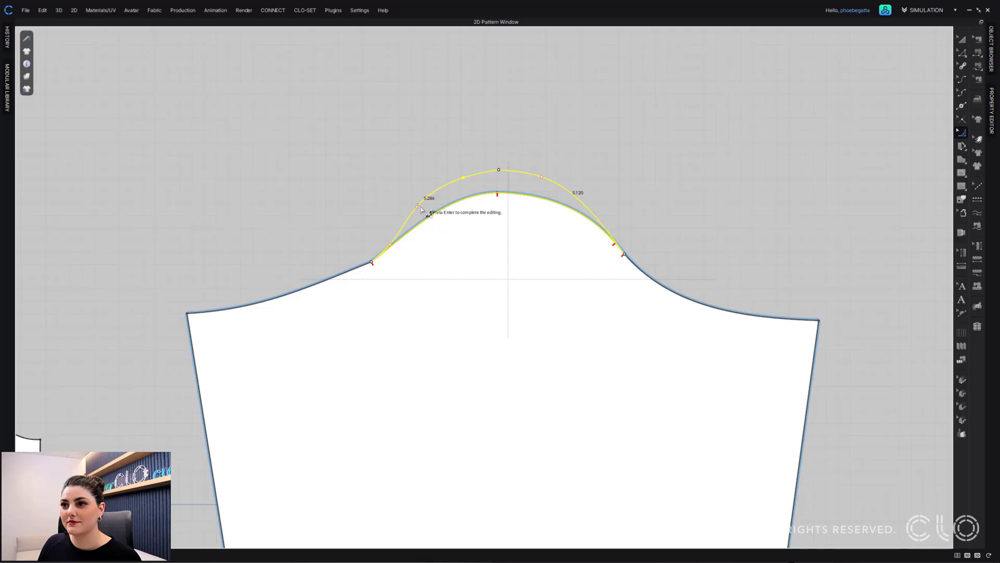
pyautogui.moveTo(422, 209); pyautogui.dragTo(424, 210)
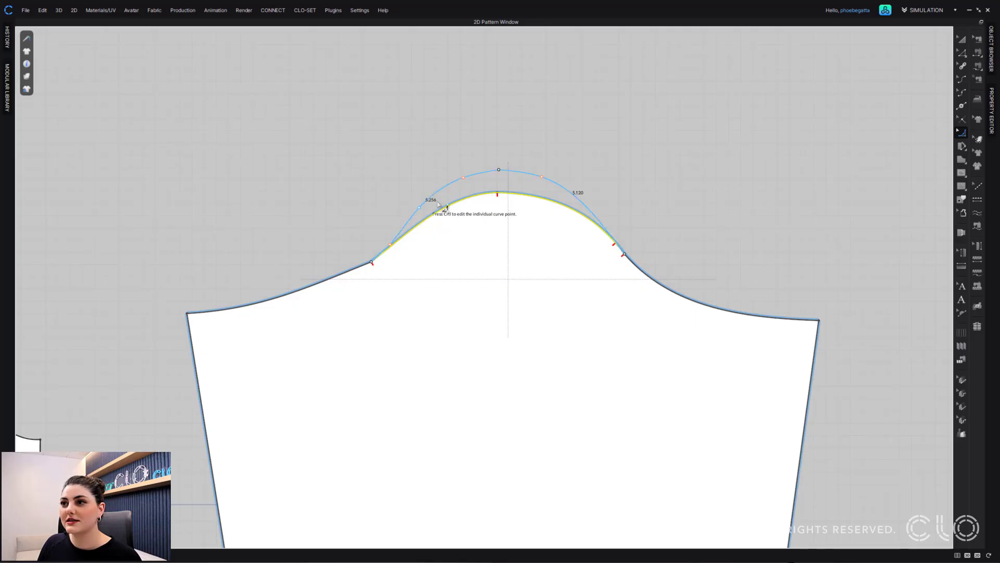
pyautogui.moveTo(464, 180); pyautogui.dragTo(462, 177)
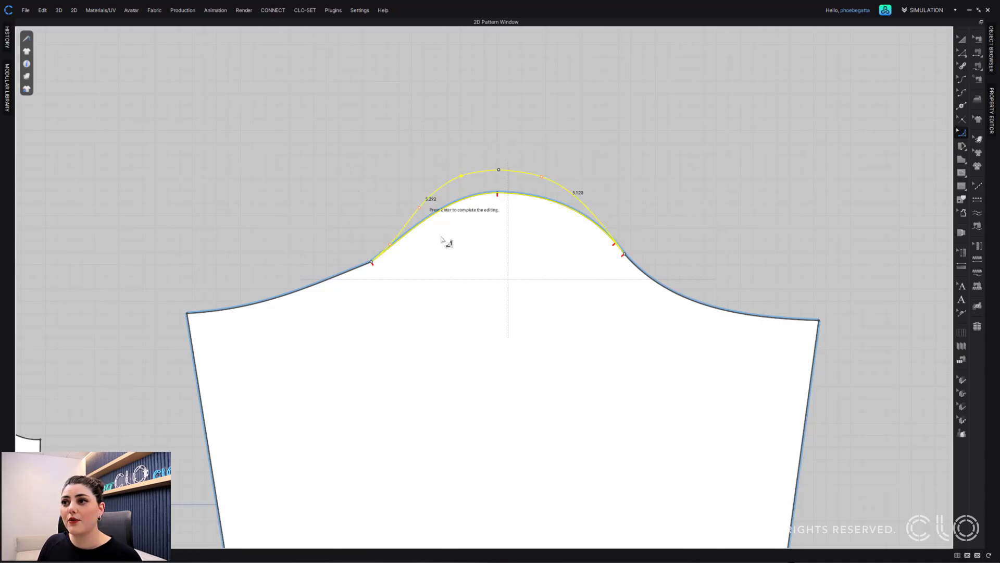
pyautogui.press('Return')
# Lower the cap top slightly and commit the reshaped sleeve cap
pyautogui.moveTo(505, 171); pyautogui.dragTo(510, 185)
pyautogui.press('Return')
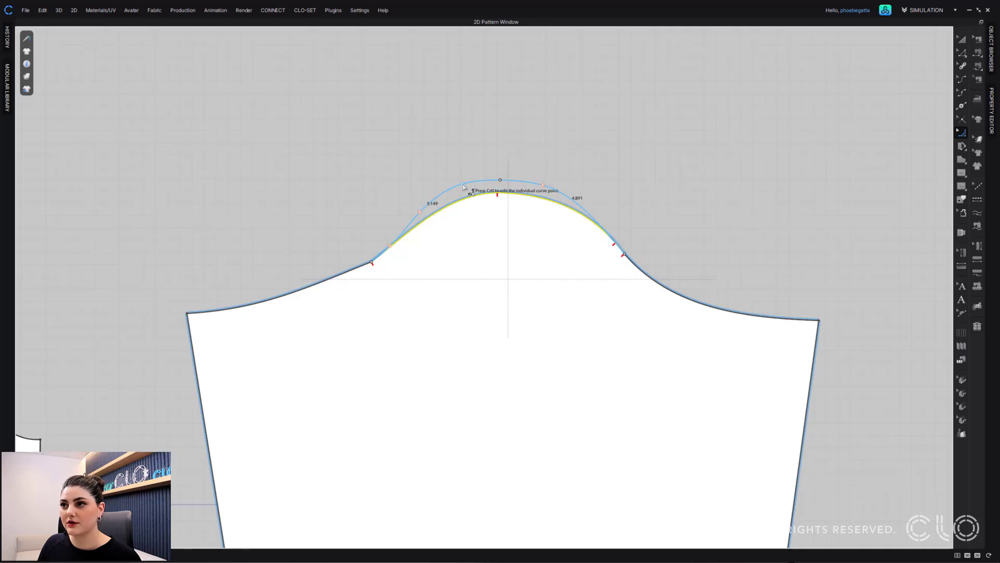
pyautogui.click(464, 187)
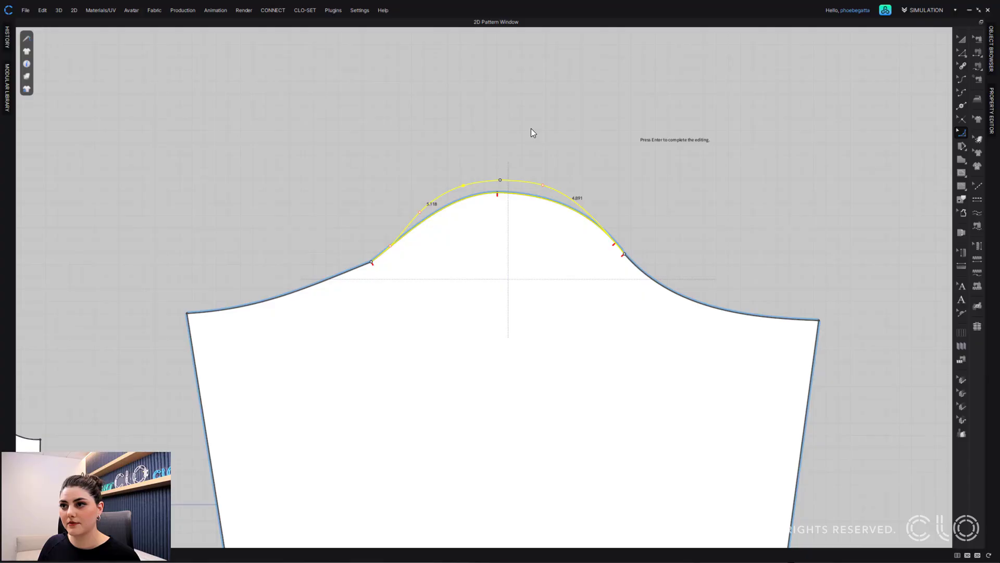
pyautogui.press('Return')
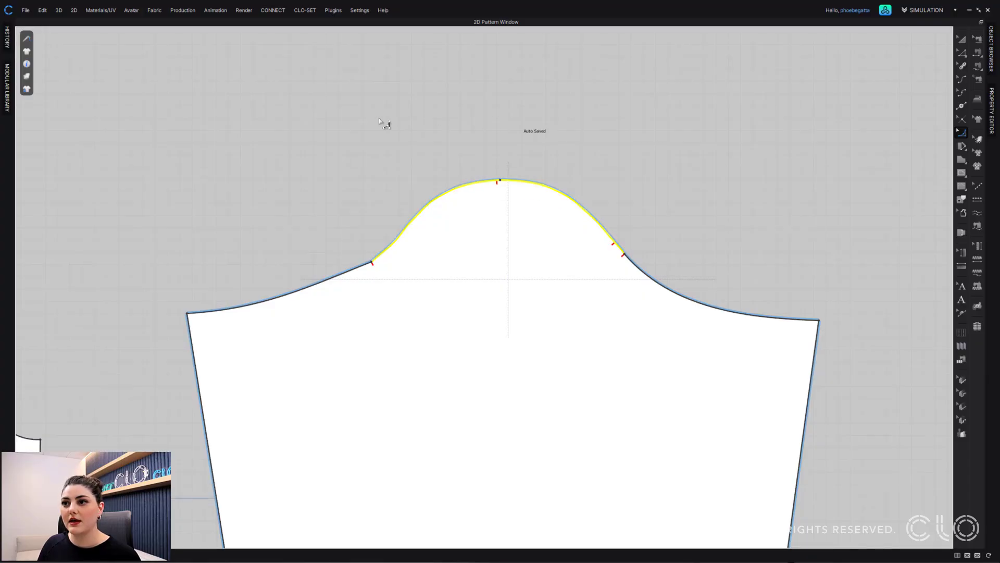
# Set an editing range on the sleeve cap's lower-left stretch and choose that side
pyautogui.scroll(-6, 348, 209)
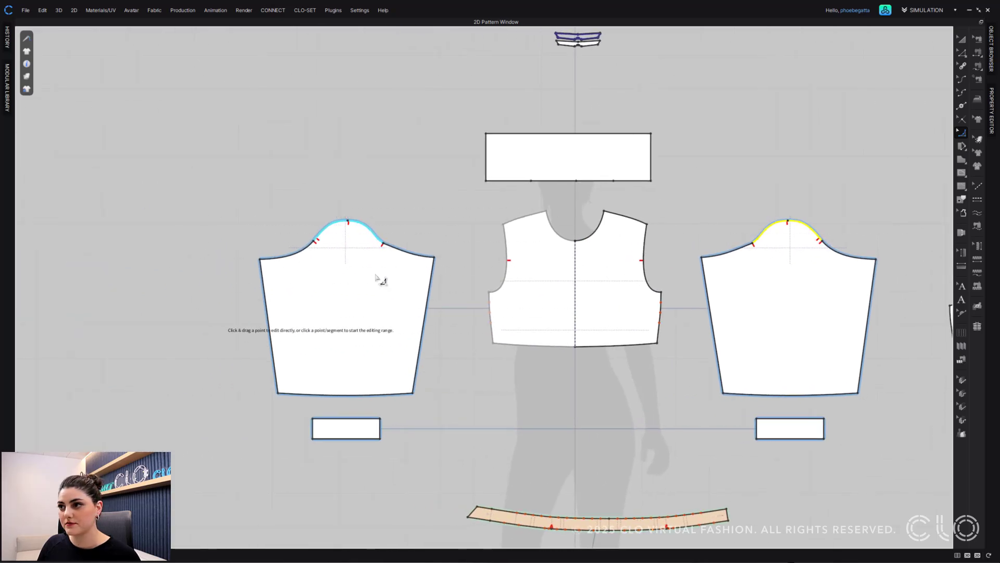
pyautogui.scroll(6, 651, 214)
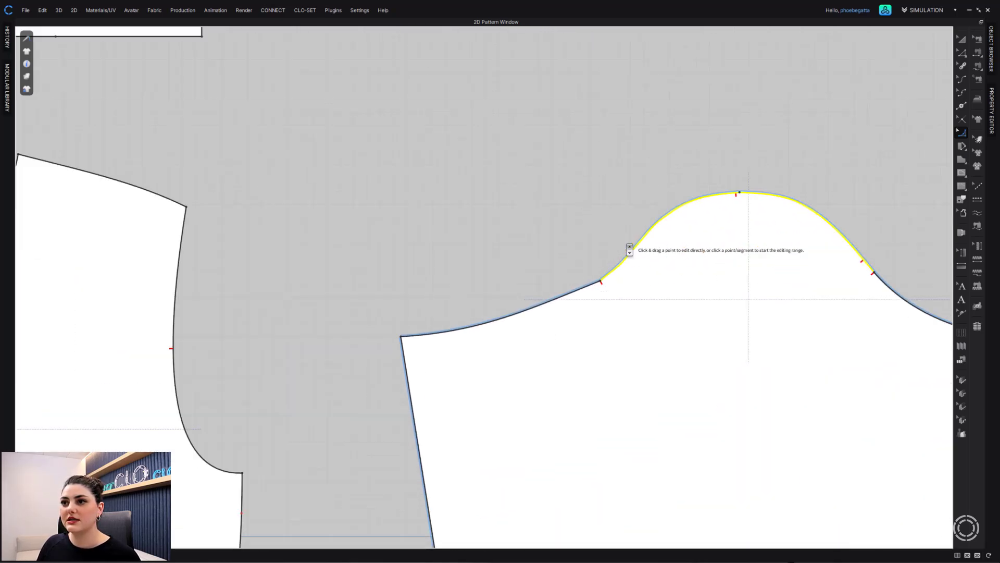
pyautogui.scroll(-3, 406, 180)
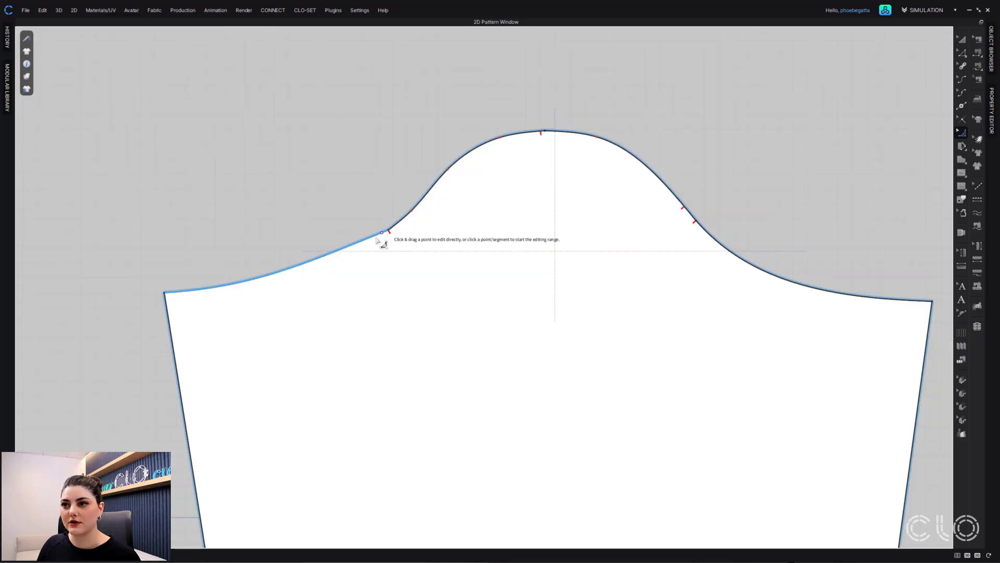
pyautogui.click(449, 169)
pyautogui.click(301, 265)
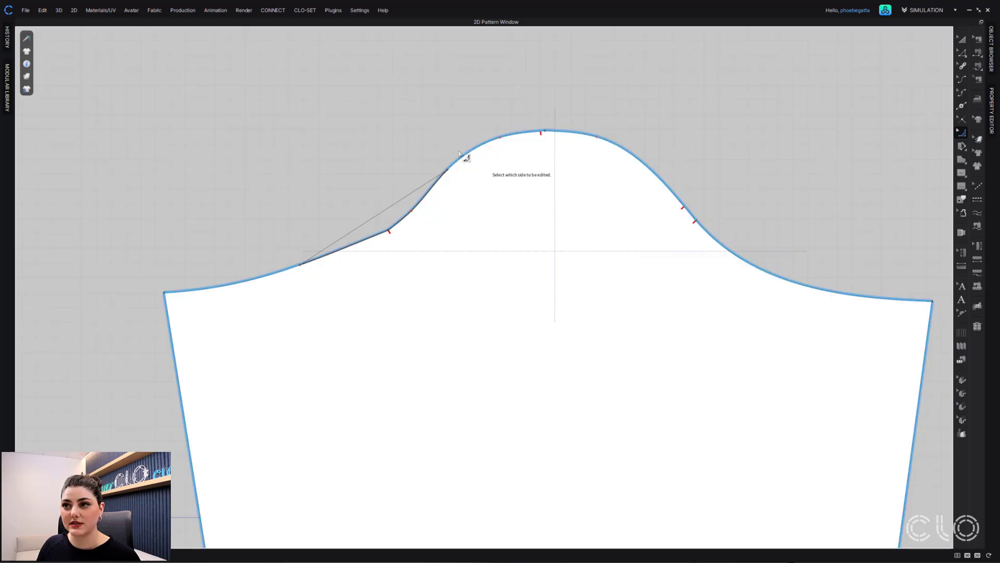
pyautogui.click(402, 233)
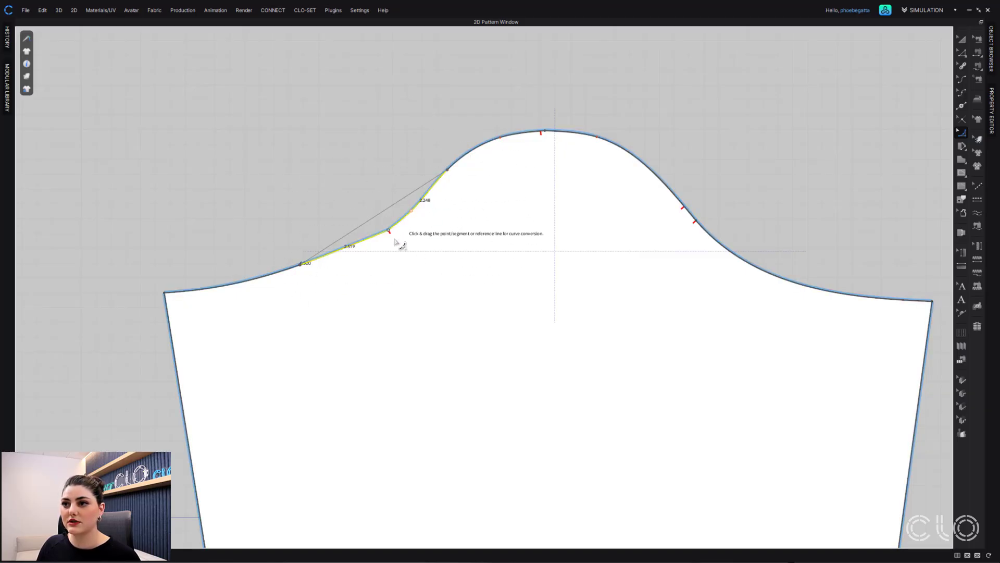
# Add curve points, bend the lower-left stretch into a gentle curve, and commit it
pyautogui.click(355, 248)
pyautogui.click(405, 213)
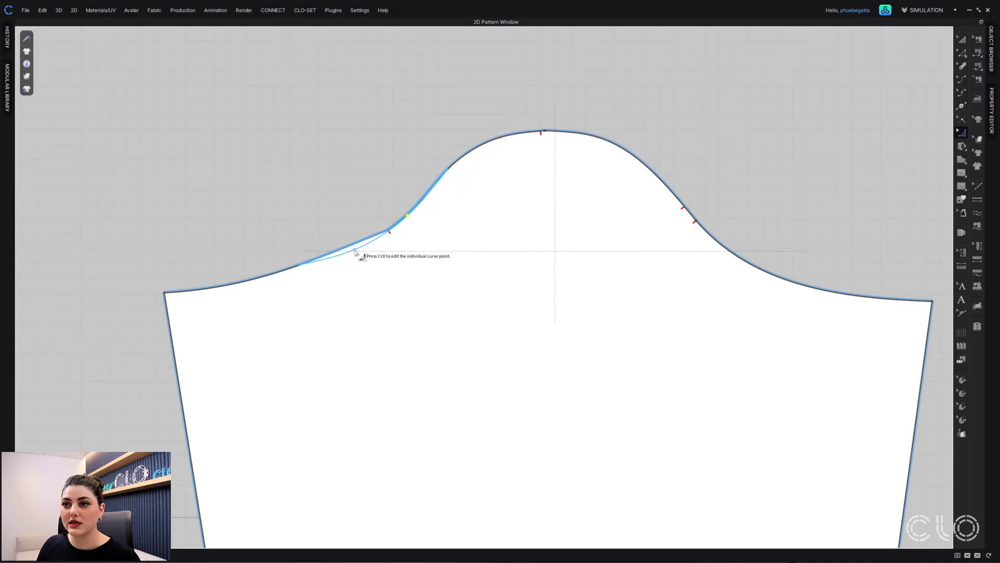
pyautogui.moveTo(353, 252); pyautogui.dragTo(351, 250)
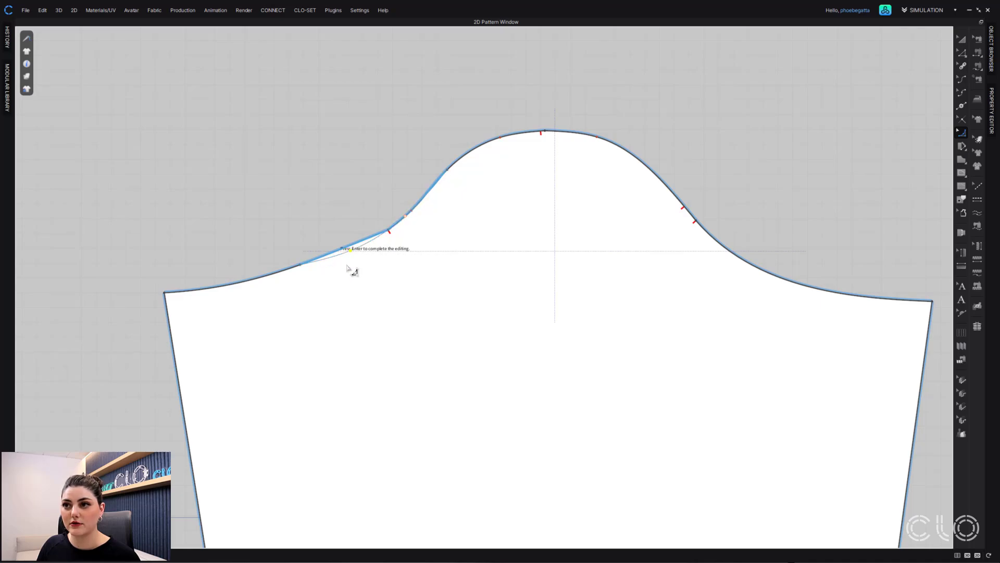
pyautogui.scroll(-3, 386, 222)
pyautogui.scroll(6, 388, 222)
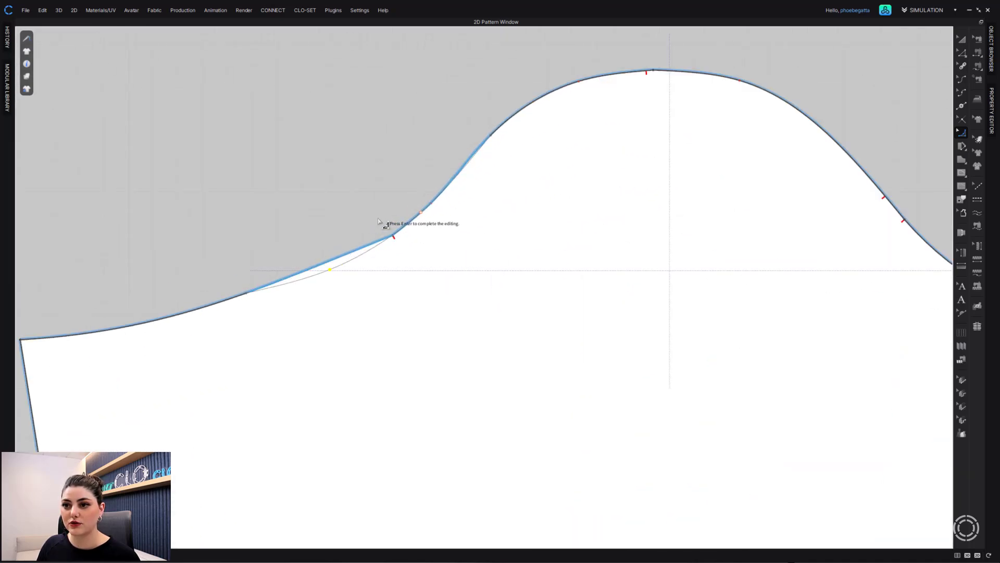
pyautogui.click(297, 308)
pyautogui.scroll(-4, 386, 209)
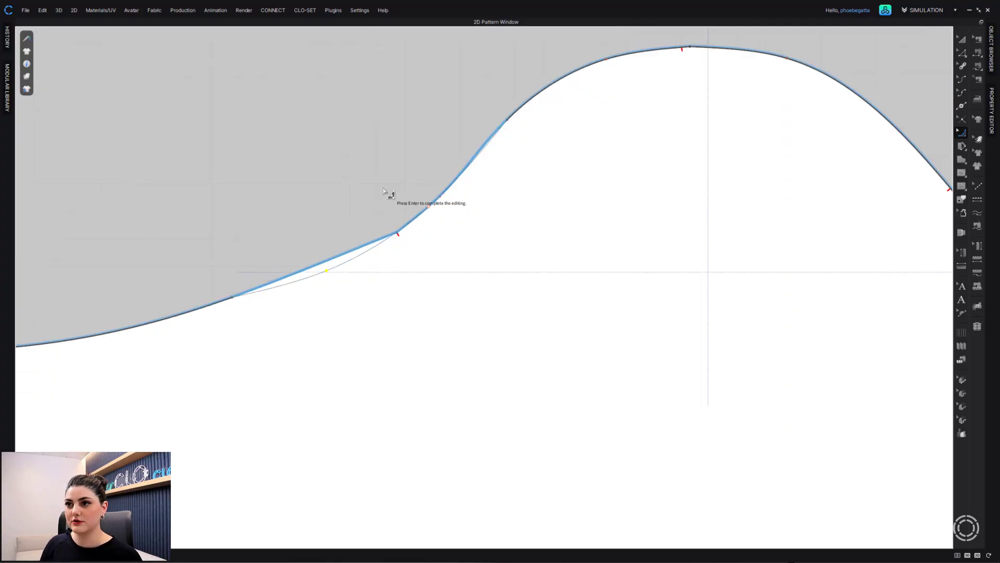
pyautogui.press('Return')
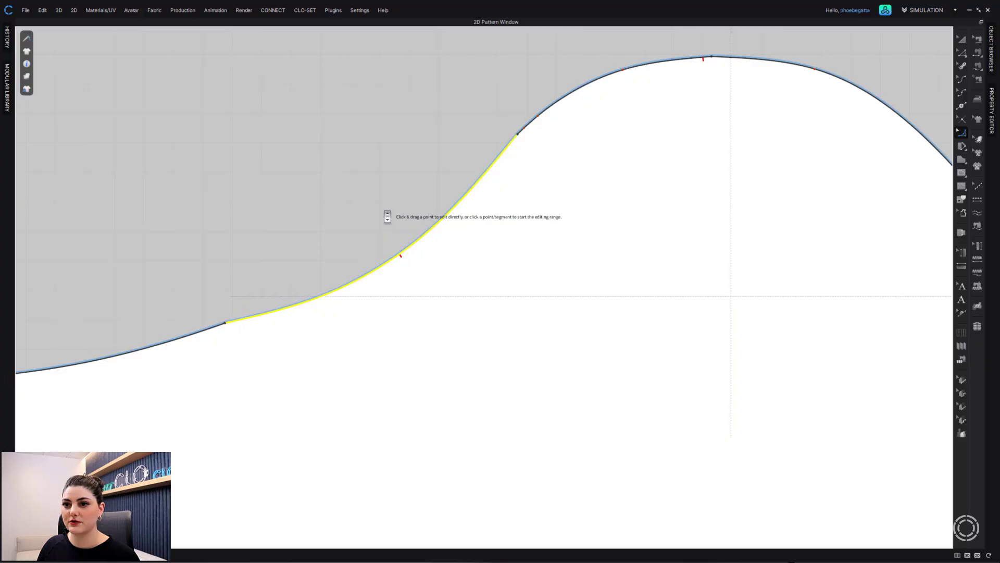
pyautogui.scroll(-3, 253, 266)
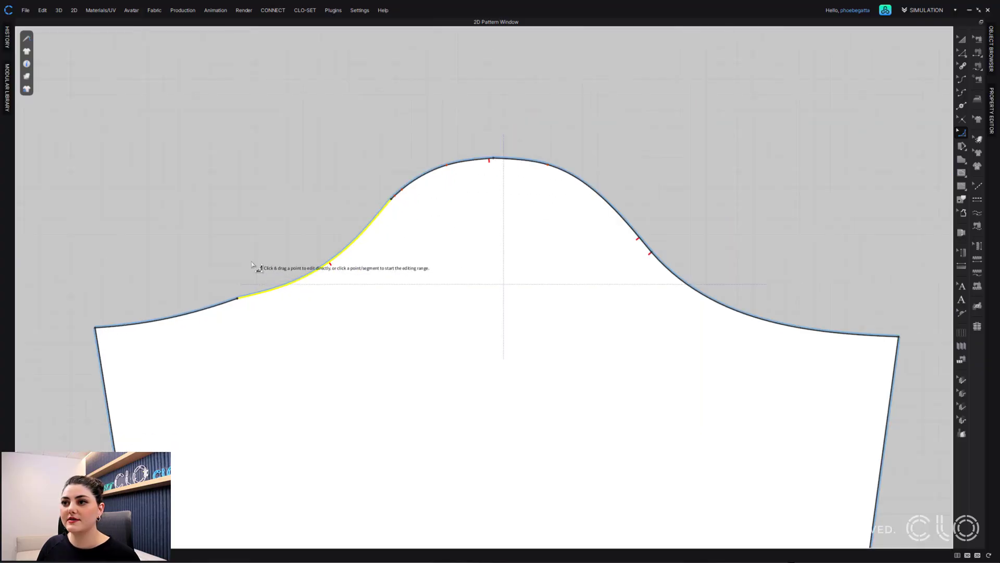
pyautogui.moveTo(252, 264); pyautogui.dragTo(306, 276, button='middle')
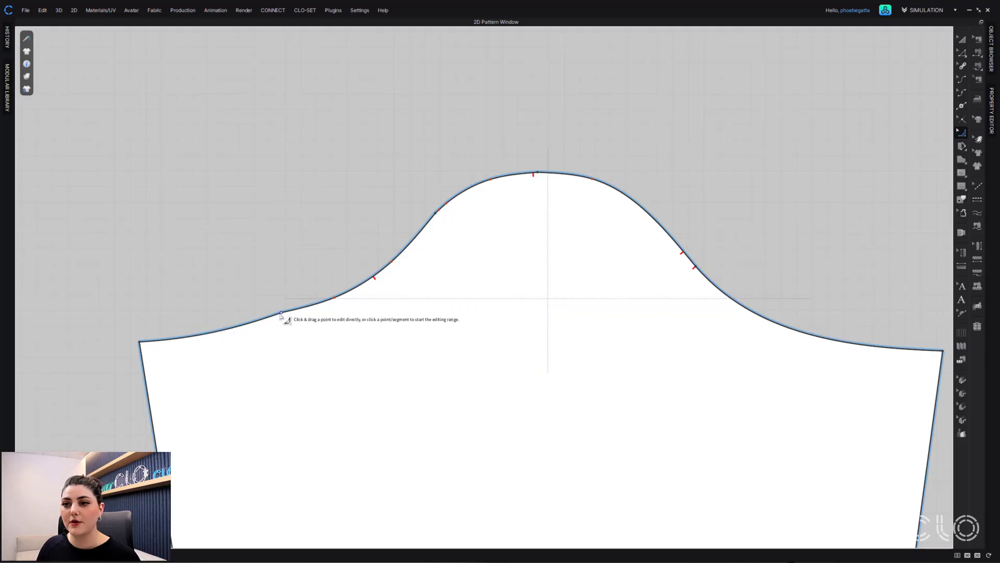
# Convert the lower-left sleeve-cap corner point and the point above it into curve points using Convert Only
pyautogui.click(963, 54)
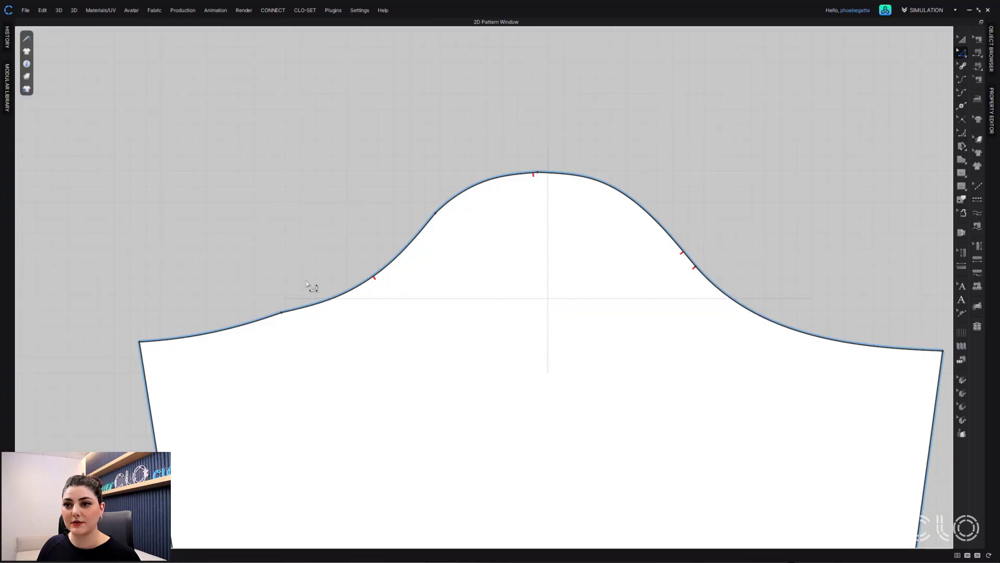
pyautogui.rightClick(281, 313)
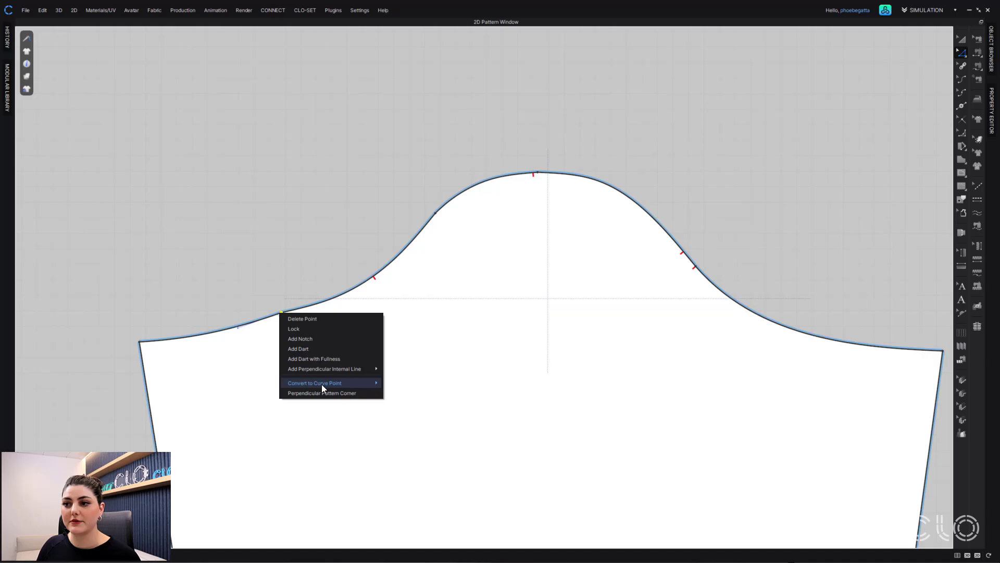
pyautogui.moveTo(320, 384)
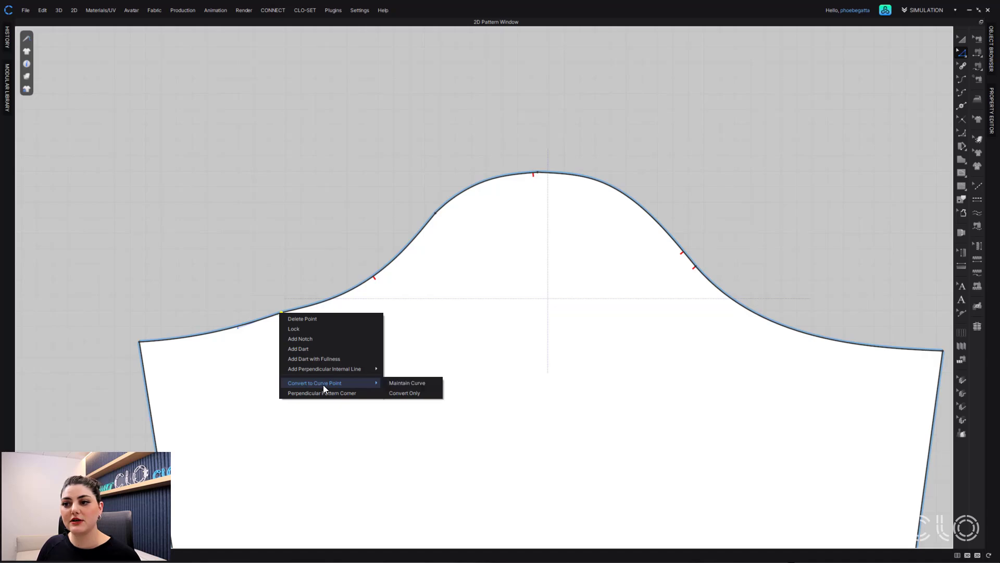
pyautogui.click(415, 395)
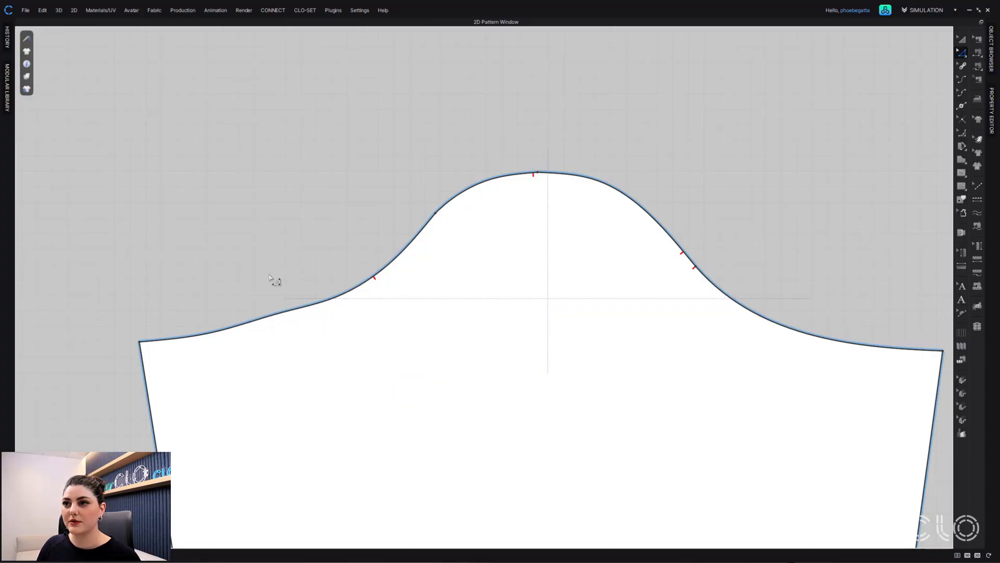
pyautogui.rightClick(437, 214)
pyautogui.moveTo(477, 284)
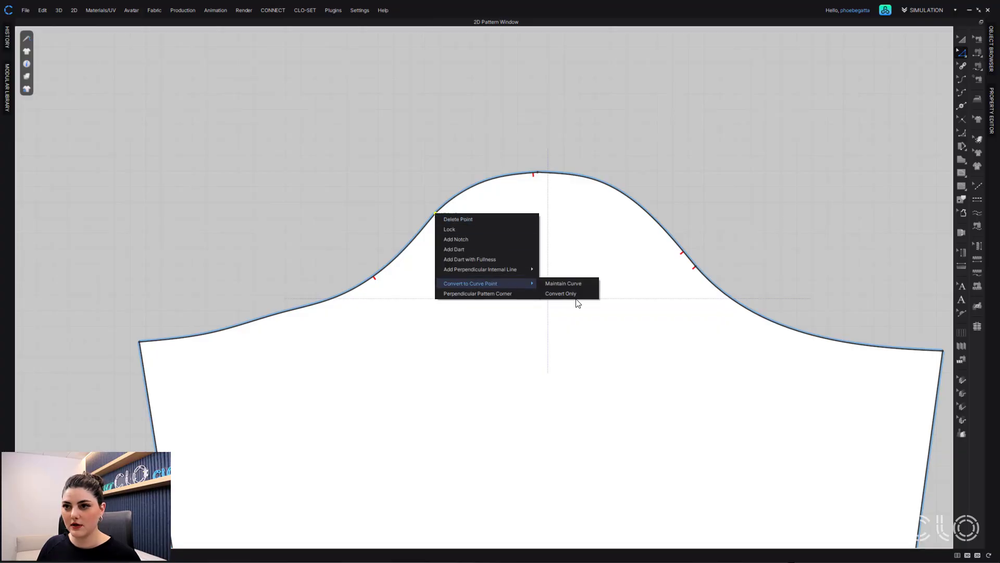
pyautogui.click(561, 293)
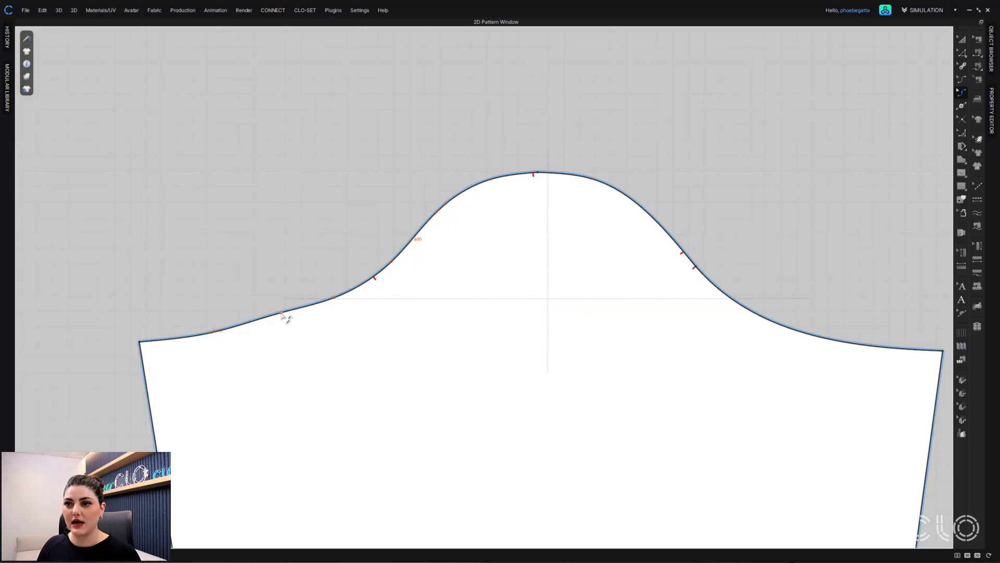
pyautogui.click(281, 314)
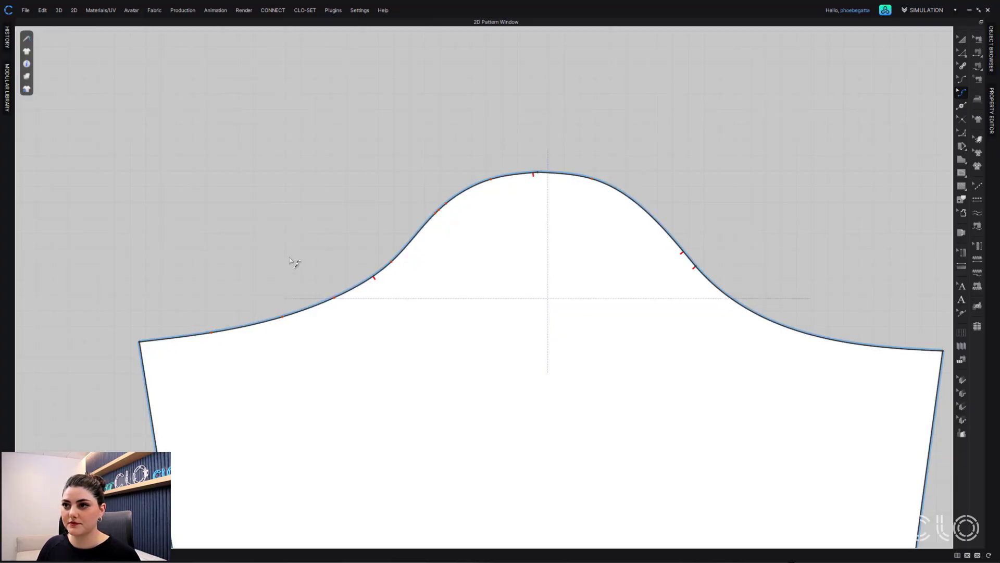
pyautogui.moveTo(412, 195)
pyautogui.mouseDown(button='middle')
pyautogui.moveTo(382, 196)
pyautogui.moveTo(423, 193)
pyautogui.mouseUp(button='middle')
pyautogui.scroll(-2, 382, 196)
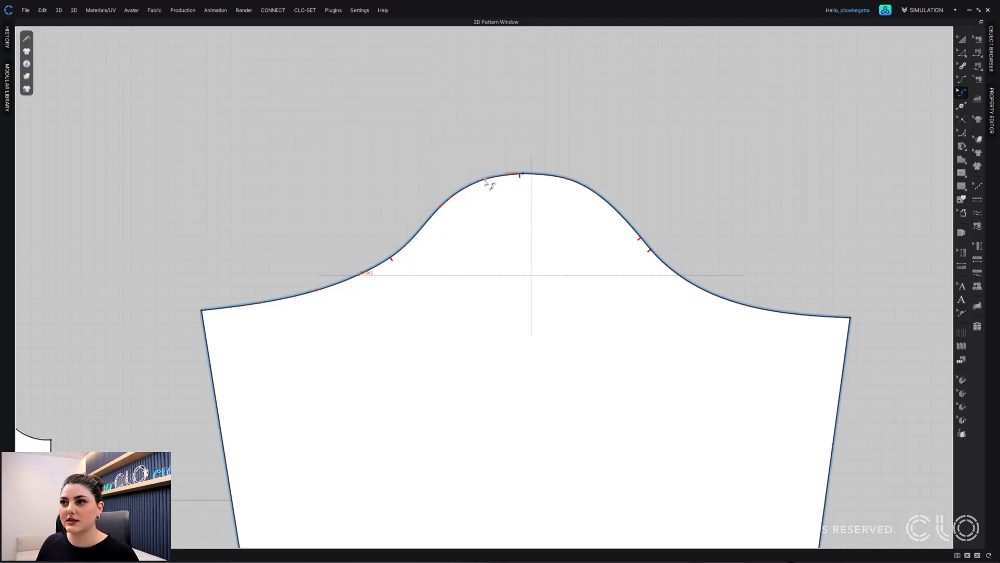
pyautogui.moveTo(486, 181)
pyautogui.mouseDown()
pyautogui.moveTo(471, 166)
pyautogui.moveTo(476, 186)
pyautogui.moveTo(476, 158)
pyautogui.moveTo(444, 202)
pyautogui.moveTo(471, 166)
pyautogui.moveTo(490, 178)
pyautogui.moveTo(475, 164)
pyautogui.moveTo(473, 179)
pyautogui.mouseUp()
pyautogui.moveTo(406, 247); pyautogui.dragTo(392, 225)
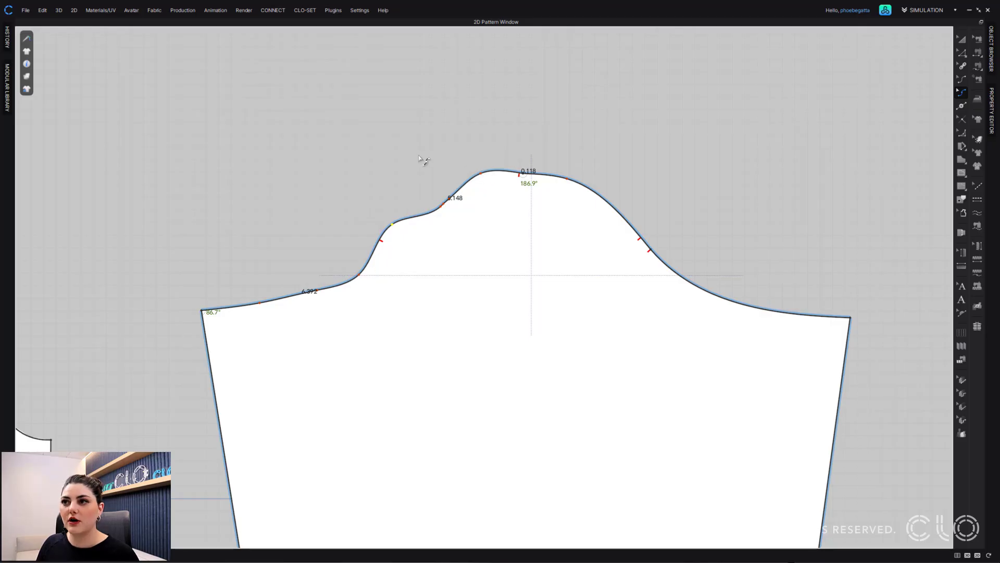
pyautogui.hotkey('ctrl', 'z')
pyautogui.hotkey('ctrl', 'z')
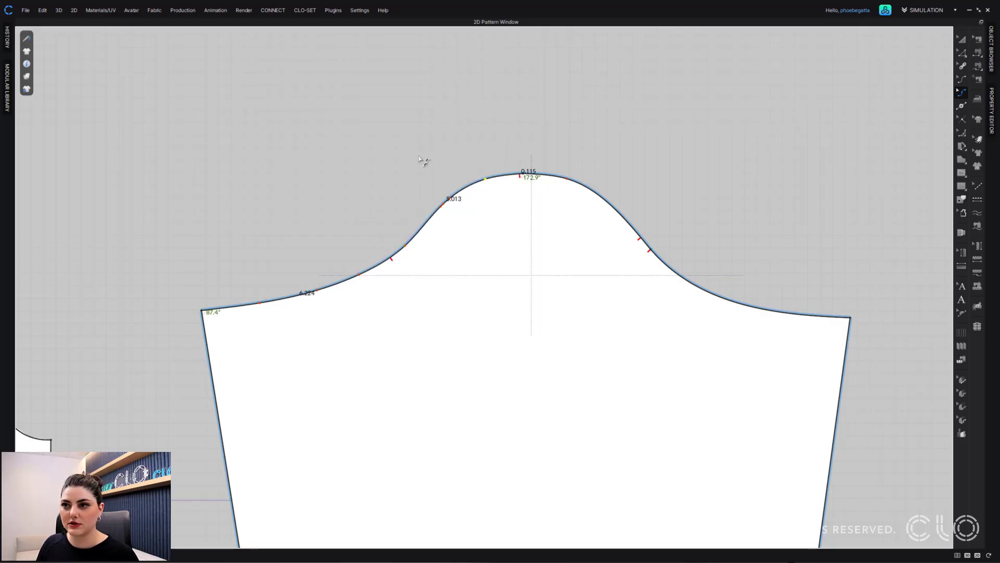
pyautogui.moveTo(409, 252); pyautogui.dragTo(369, 173)
pyautogui.hotkey('ctrl', 'z')
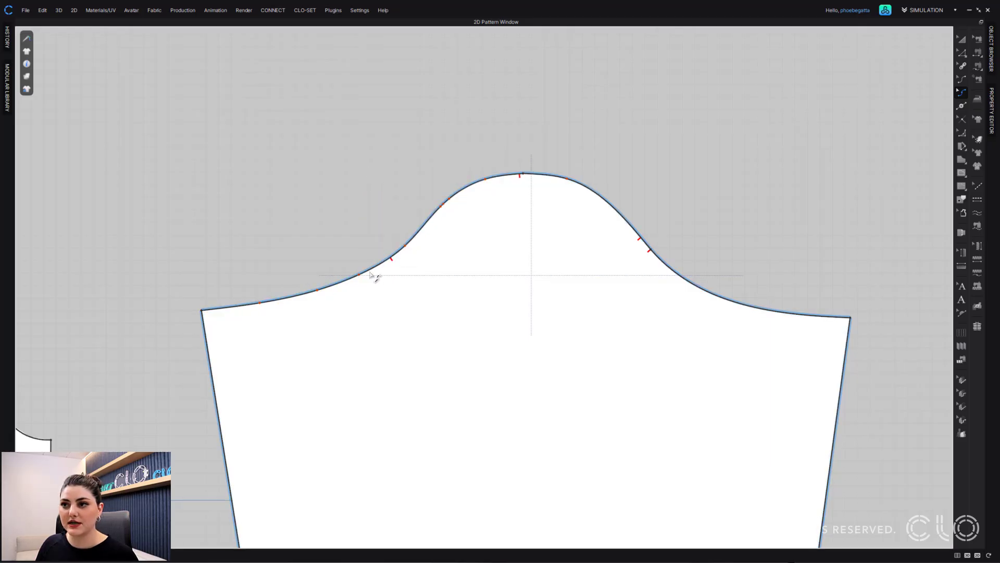
pyautogui.moveTo(412, 250); pyautogui.dragTo(378, 189)
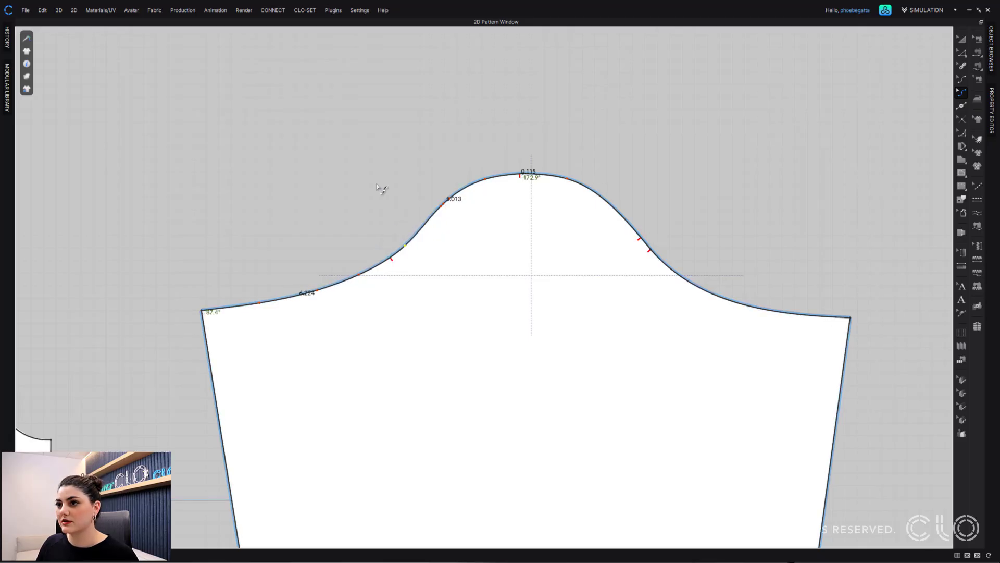
# Bend the upper-left sleeve-cap stretch between the front notch and crown outward with Edit Curve Range and commit it
pyautogui.click(962, 135)
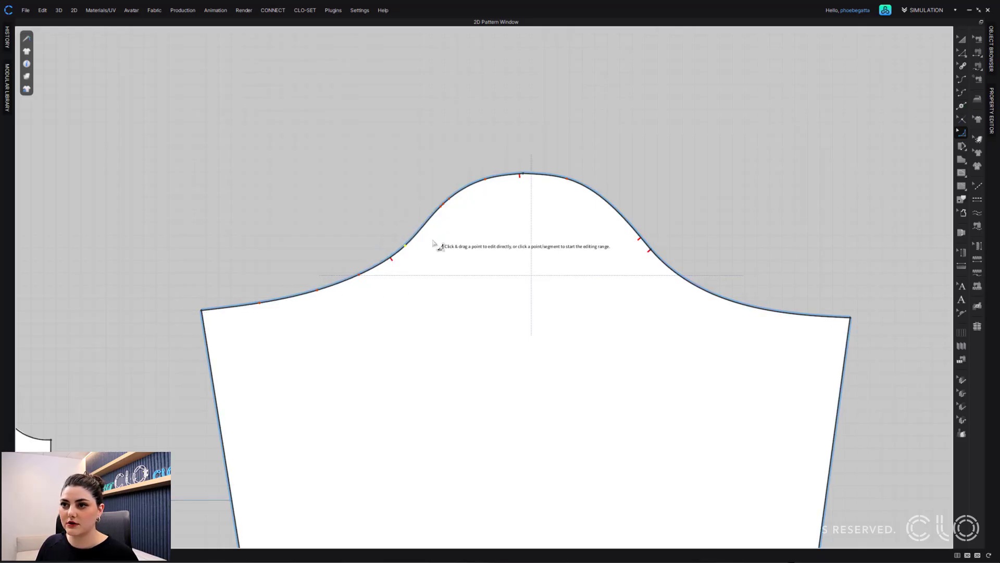
pyautogui.click(449, 208)
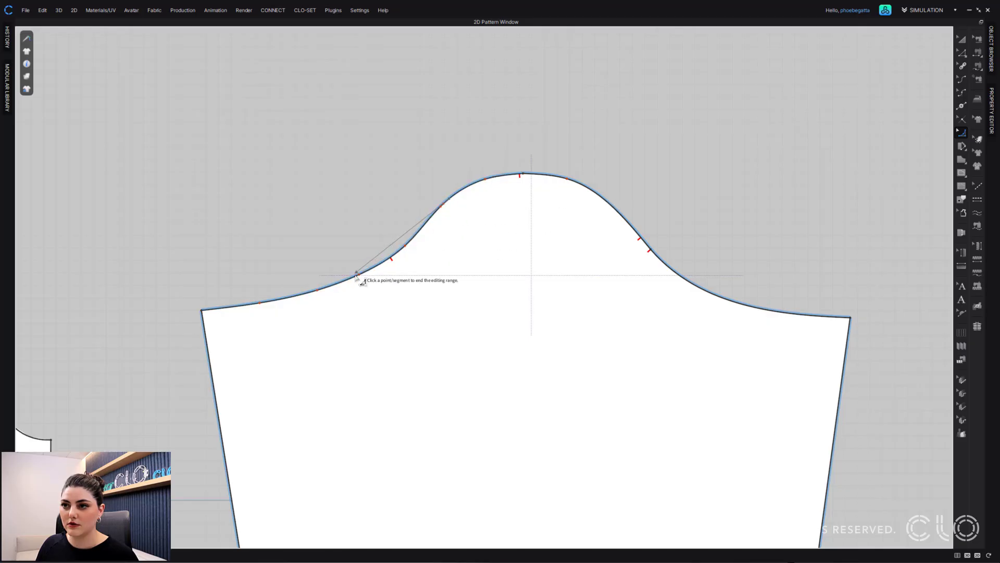
pyautogui.click(360, 274)
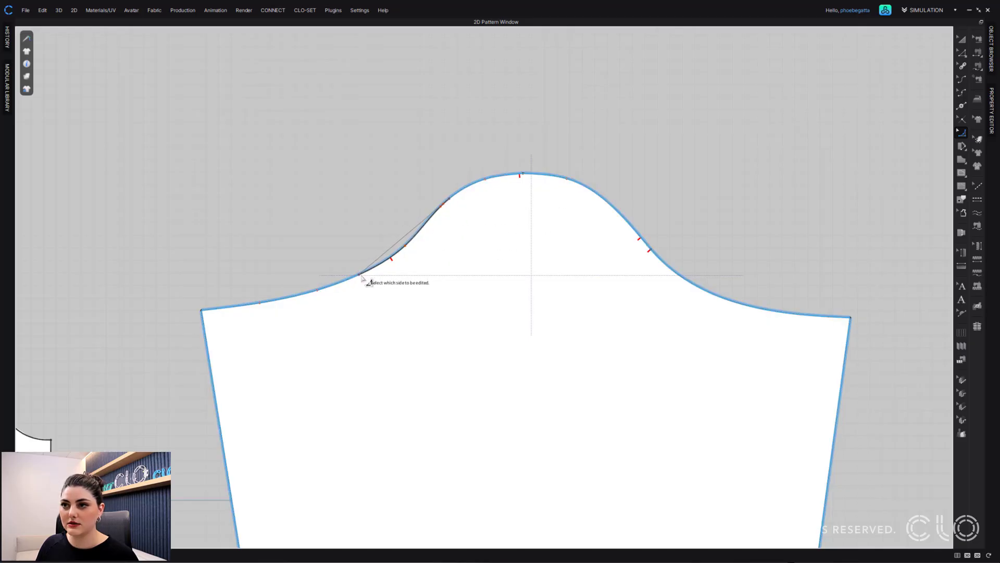
pyautogui.moveTo(407, 247); pyautogui.dragTo(393, 217)
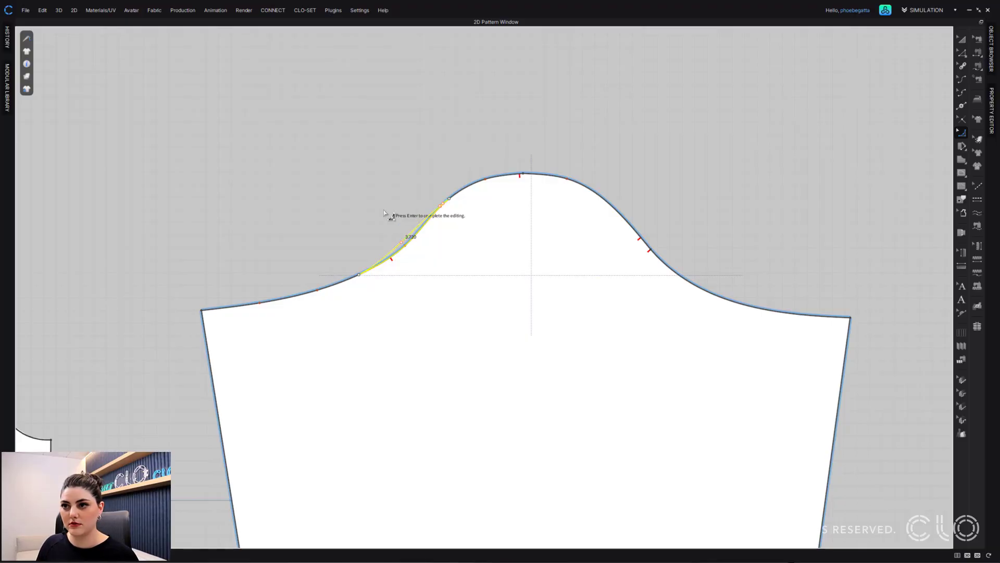
pyautogui.press('Return')
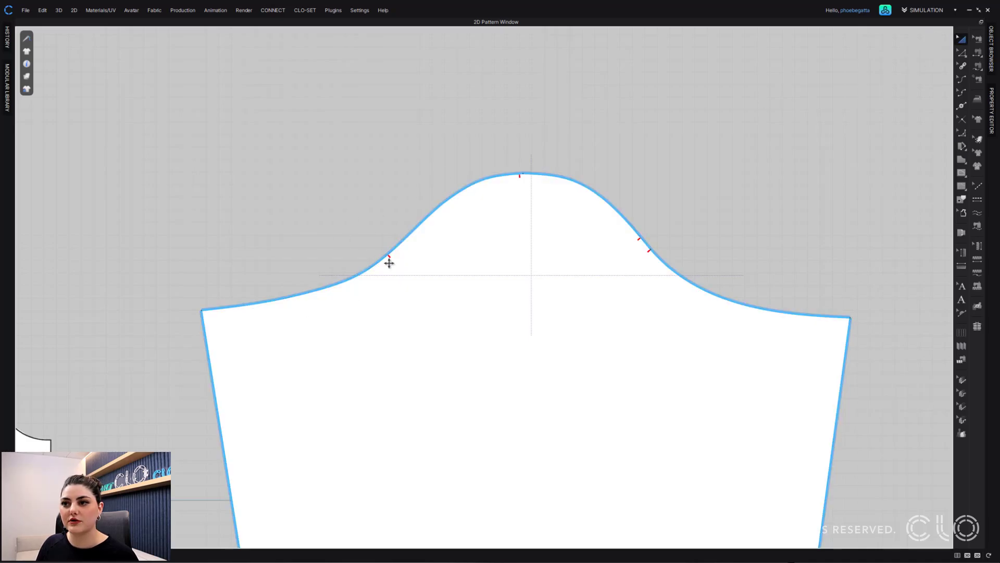
pyautogui.scroll(-2, 364, 266)
# Set a trial Edit Curve Range on the sleeve cap, then clear it
pyautogui.scroll(5, 365, 268)
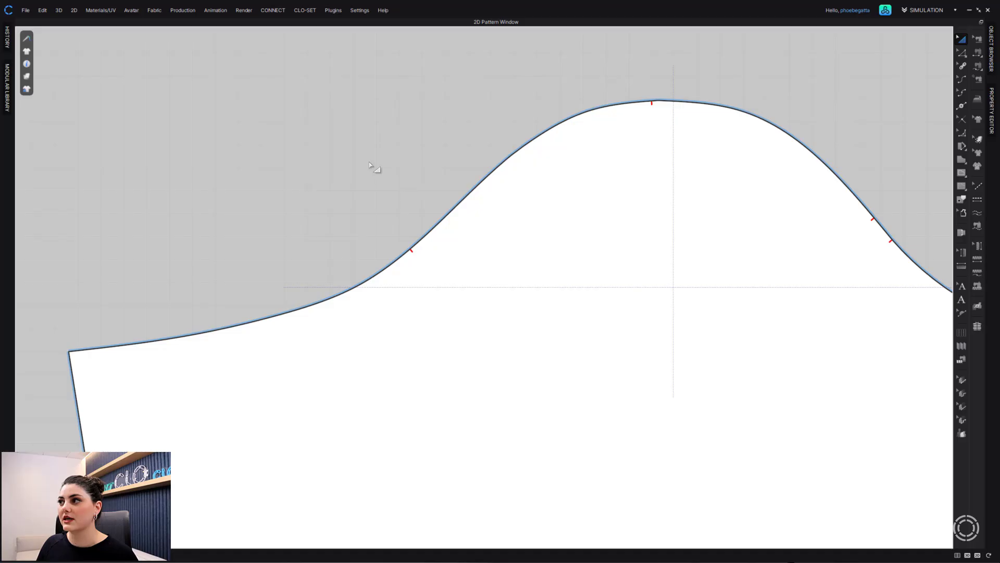
pyautogui.click(962, 136)
pyautogui.click(512, 157)
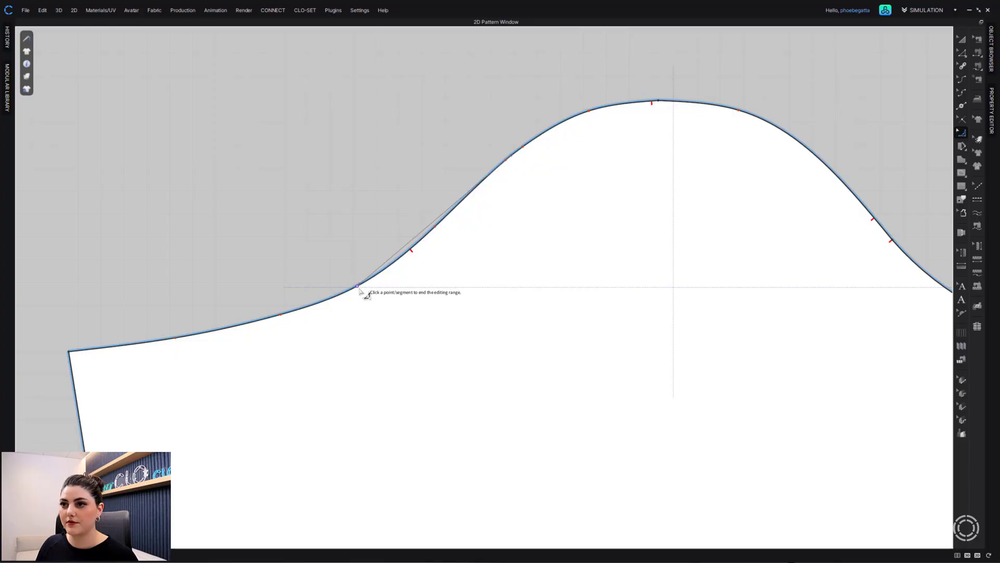
pyautogui.click(392, 264)
pyautogui.click(392, 190)
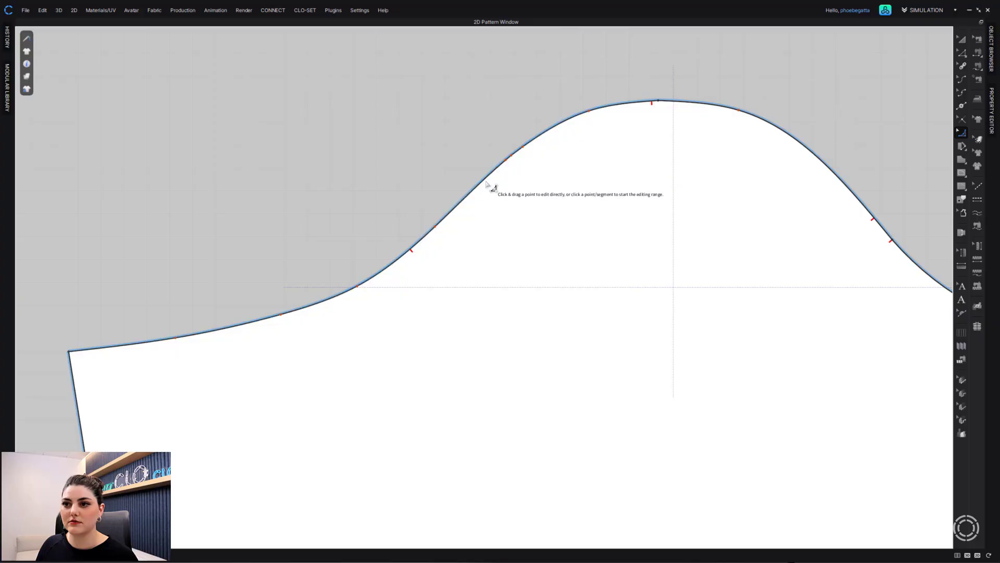
# Convert the lower-left sleeve-cap range to a smooth curve, then mark the next range above it
pyautogui.click(487, 179)
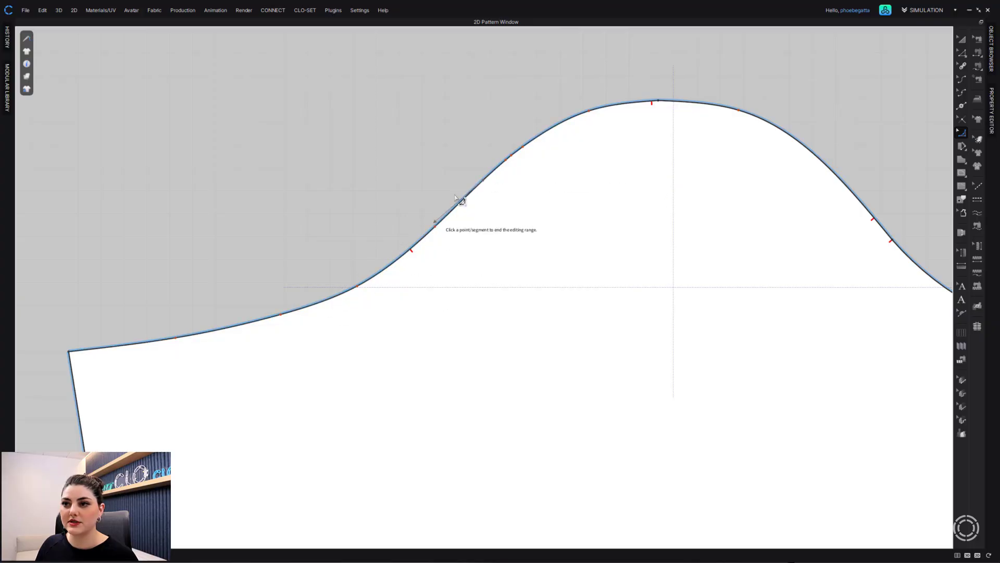
pyautogui.click(321, 306)
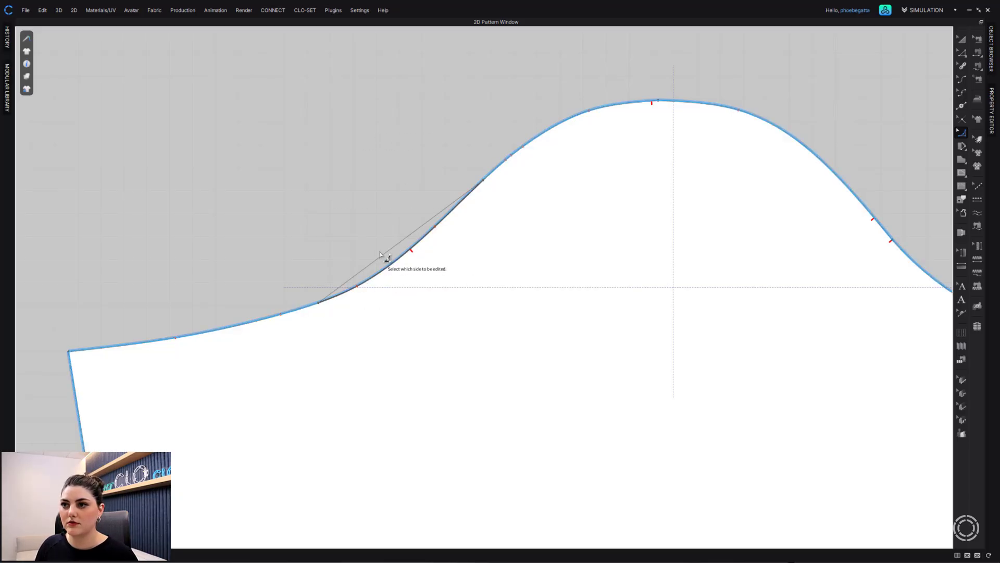
pyautogui.click(403, 258)
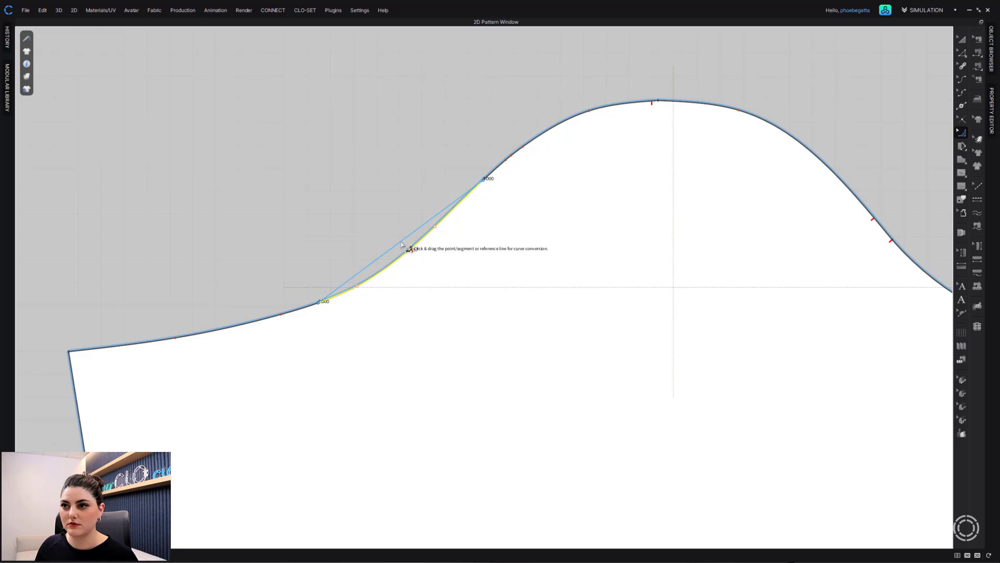
pyautogui.click(404, 259)
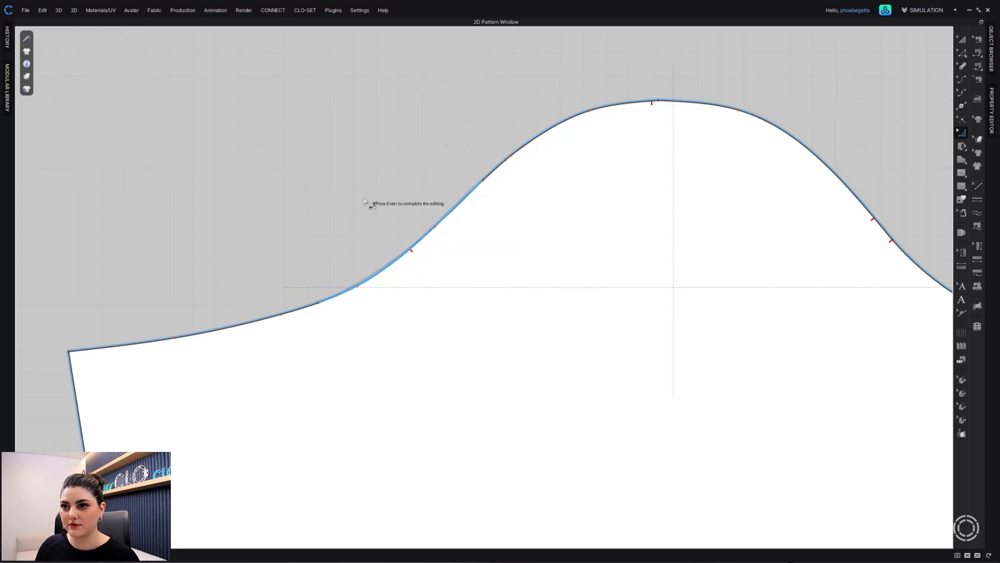
pyautogui.press('Return')
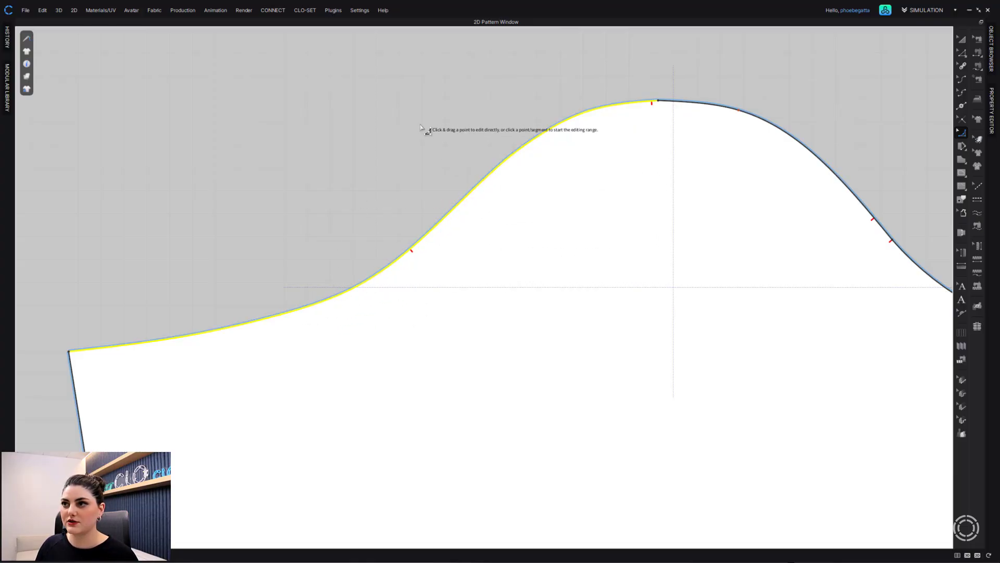
pyautogui.click(505, 159)
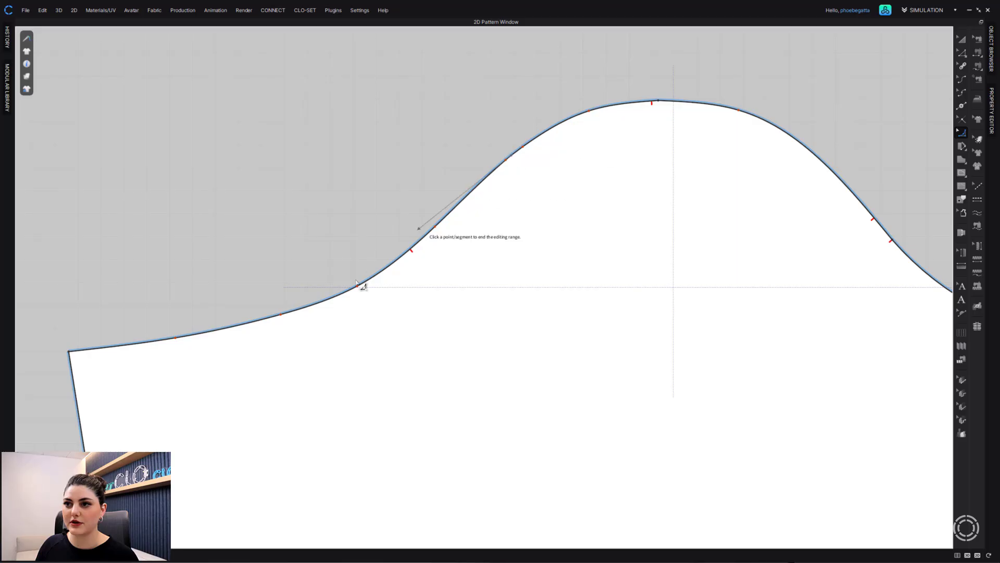
pyautogui.click(358, 287)
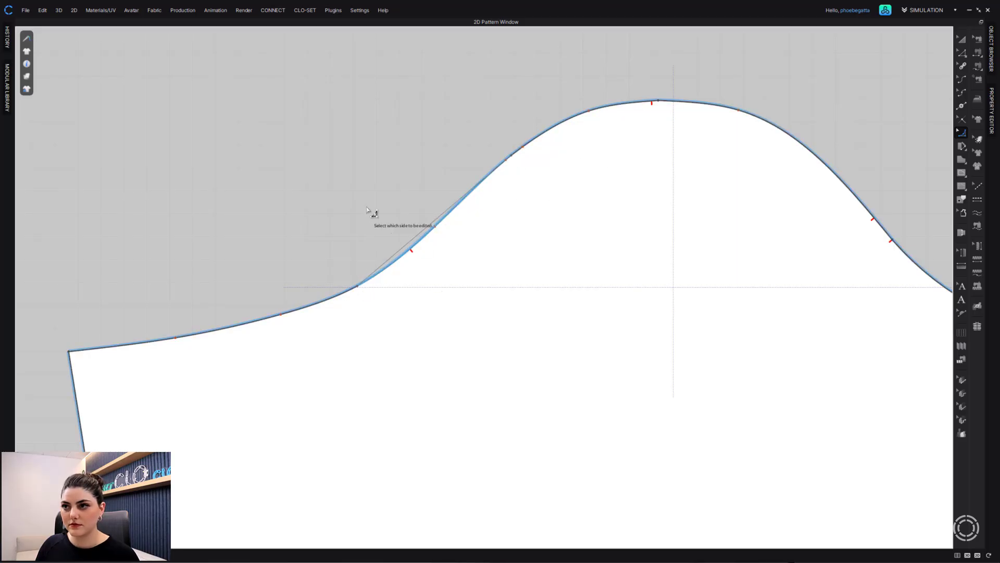